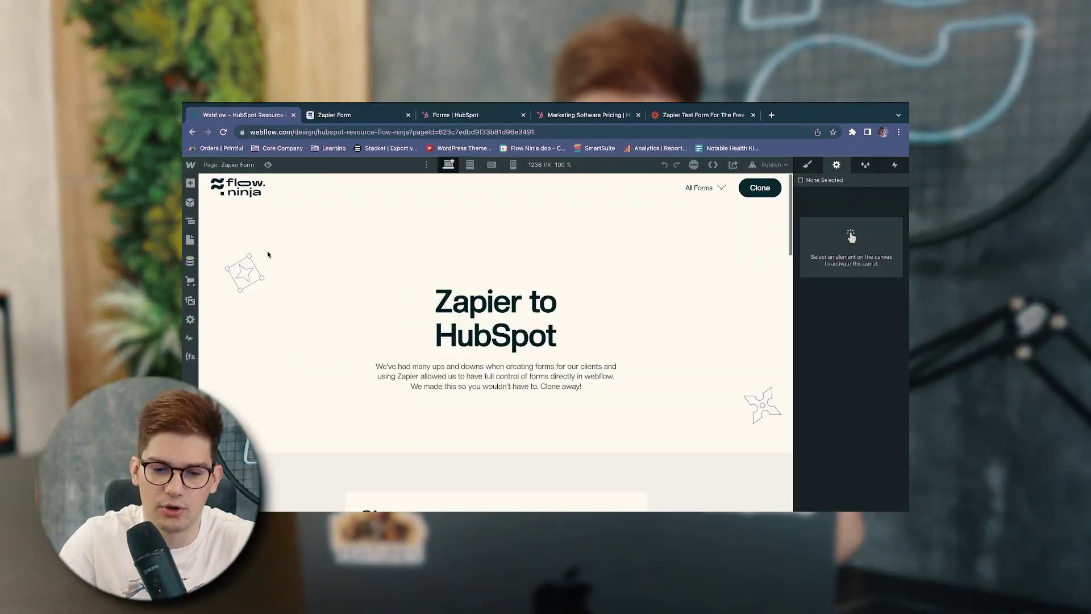
Inspect the settings of the Full name, Company, Company Size, Industry and Basic/Pro pricing fields
scroll(314, 284, "down", 5)
left_click(419, 305)
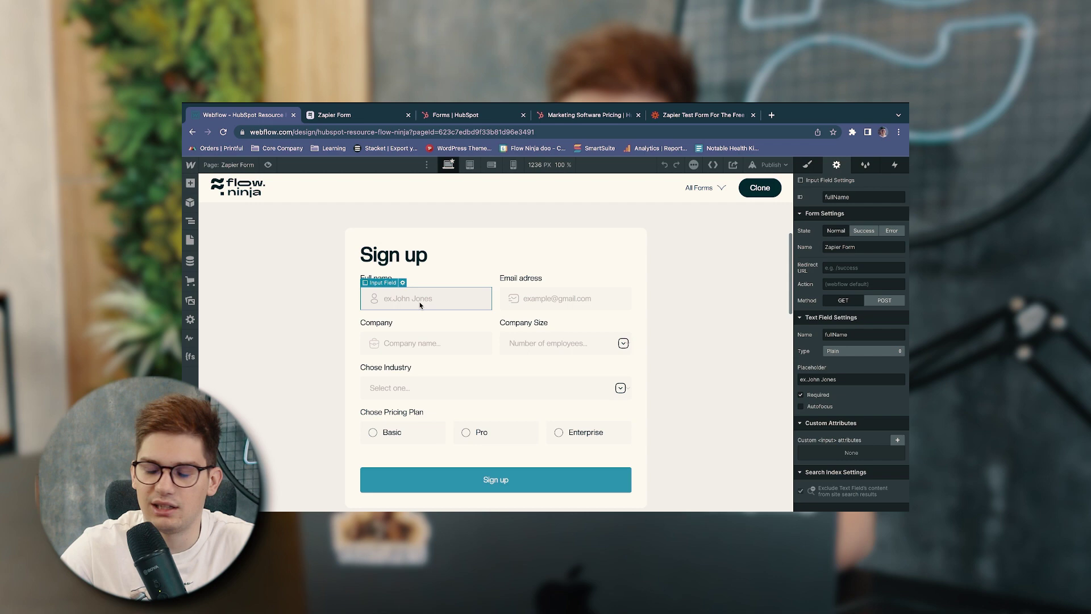
left_click(368, 233)
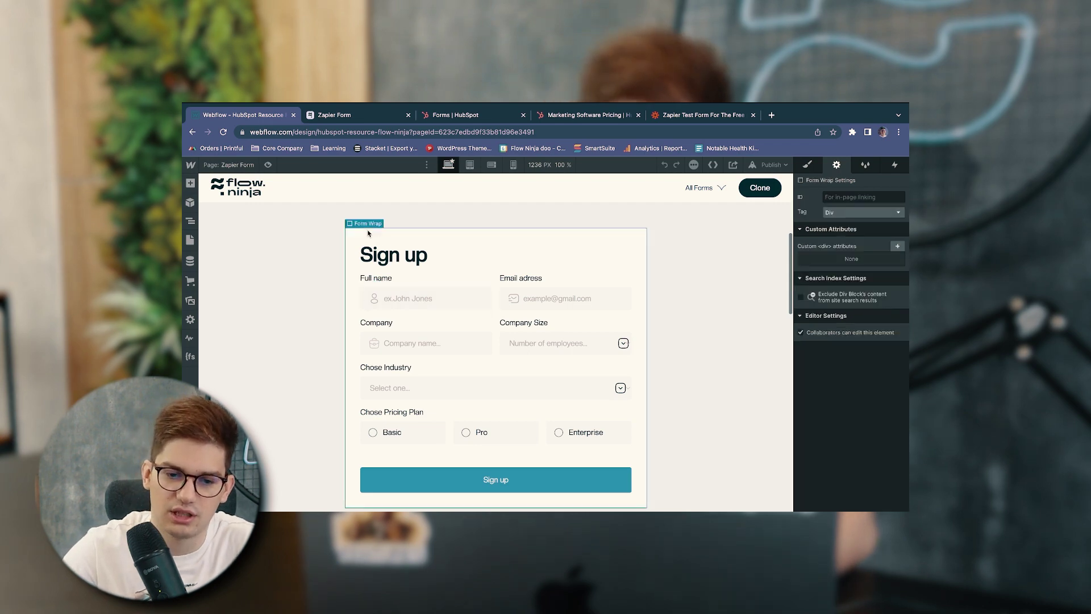
left_click(398, 297)
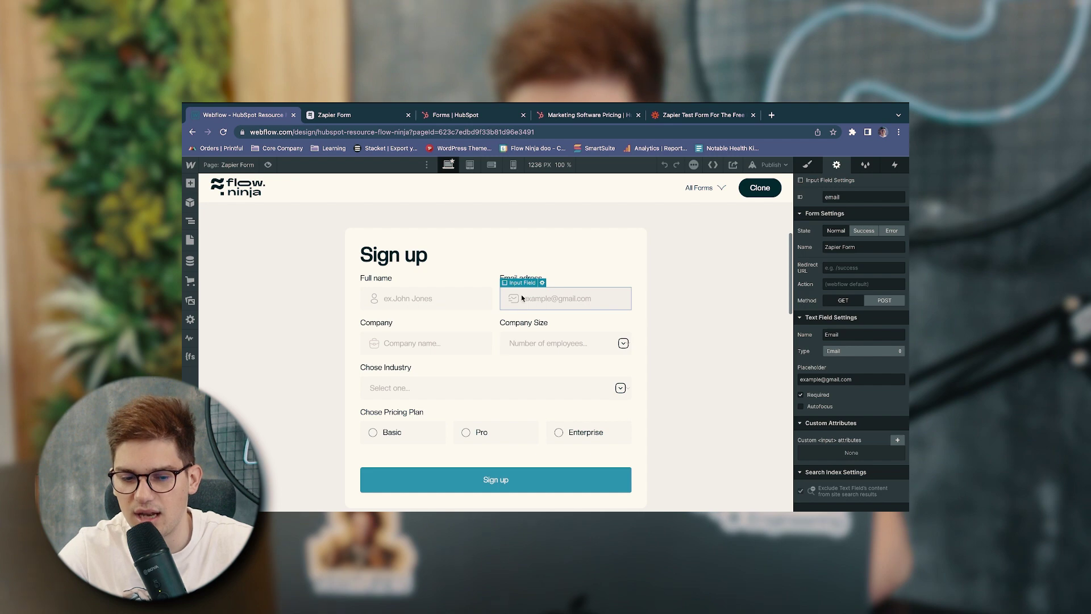
left_click(453, 345)
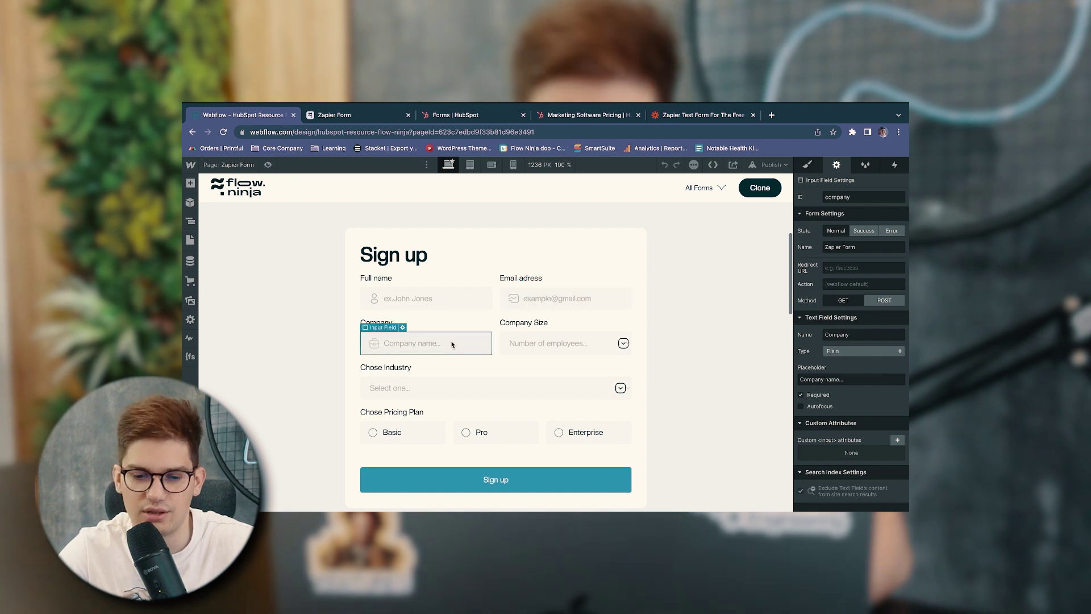
left_click(553, 336)
left_click(421, 390)
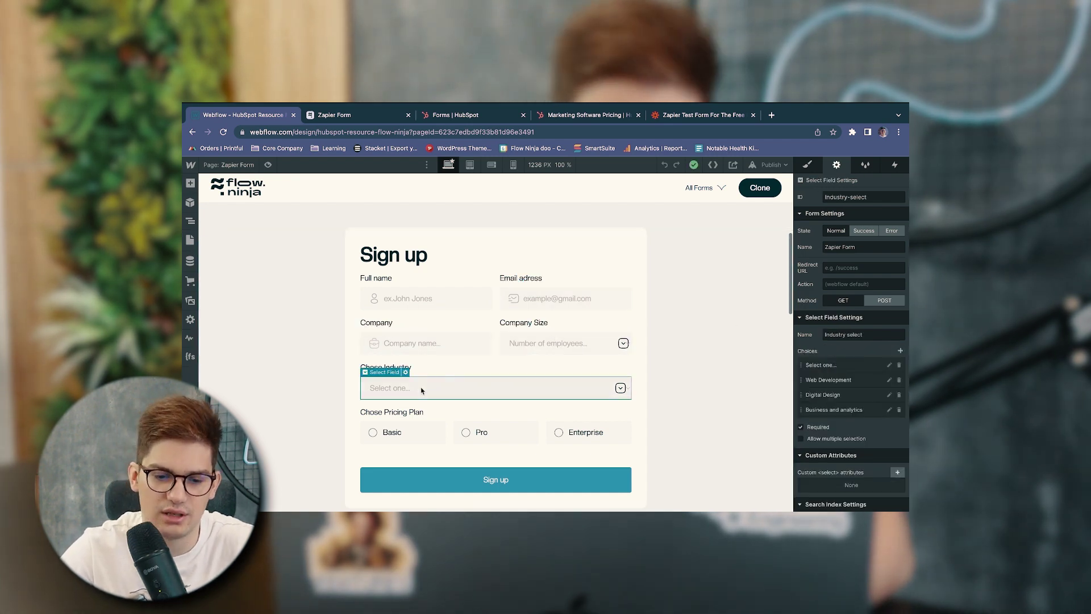
left_click(406, 431)
left_click(492, 427)
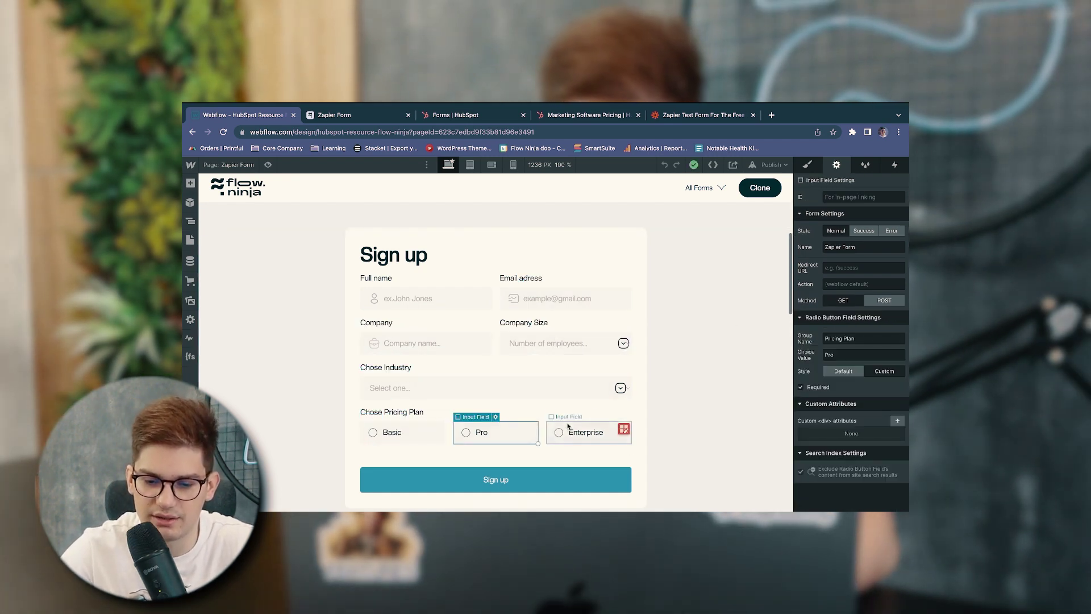
left_click(452, 307)
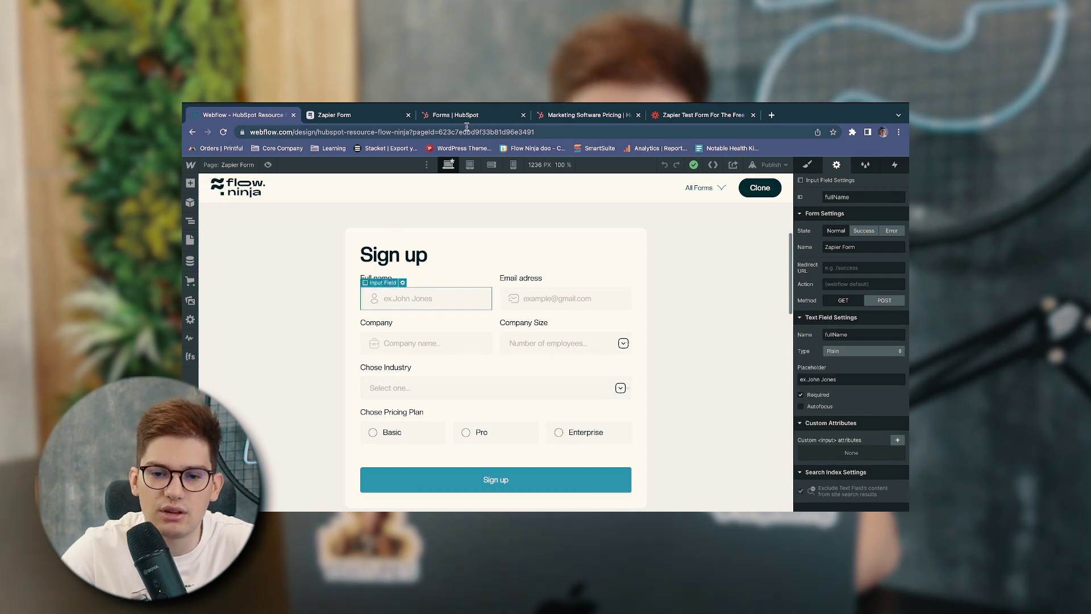
Check the Email and Company fields' names and IDs and the Company Size dropdown's choices
left_click(485, 116)
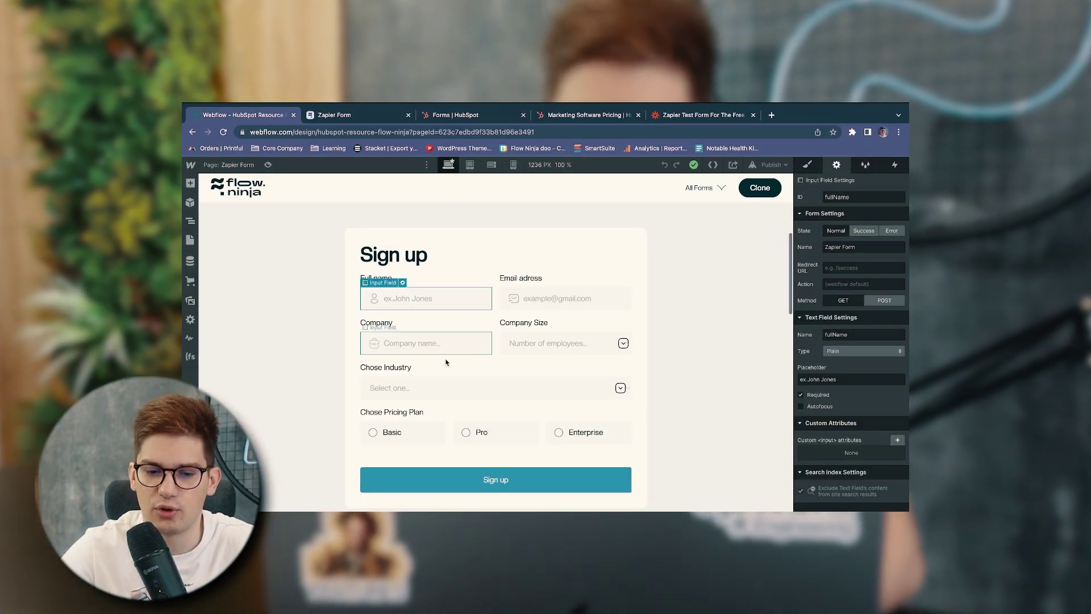
left_click(529, 300)
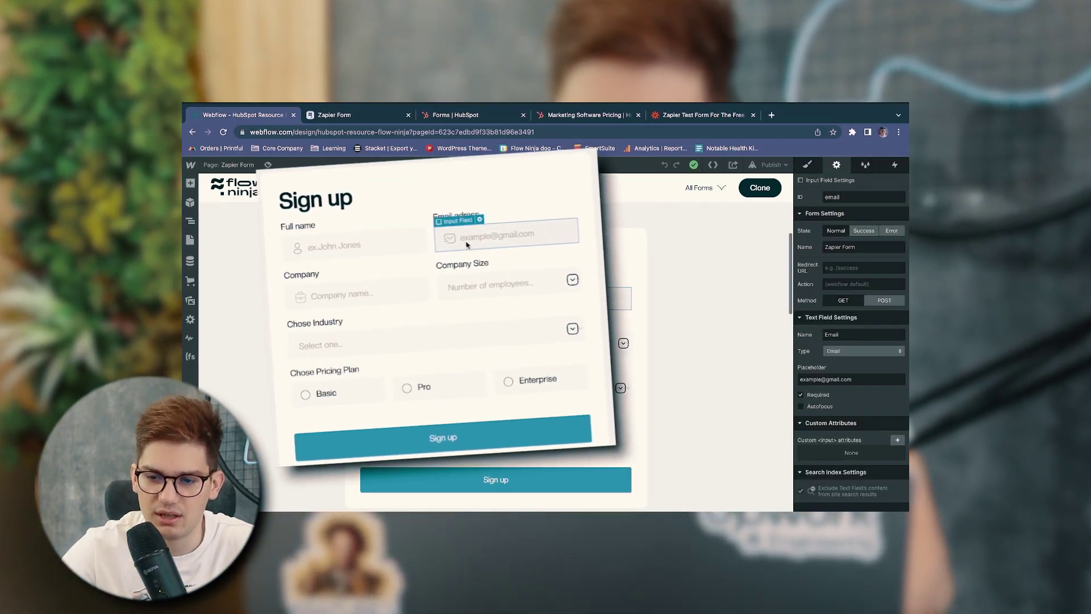
left_click(424, 343)
left_click(563, 343)
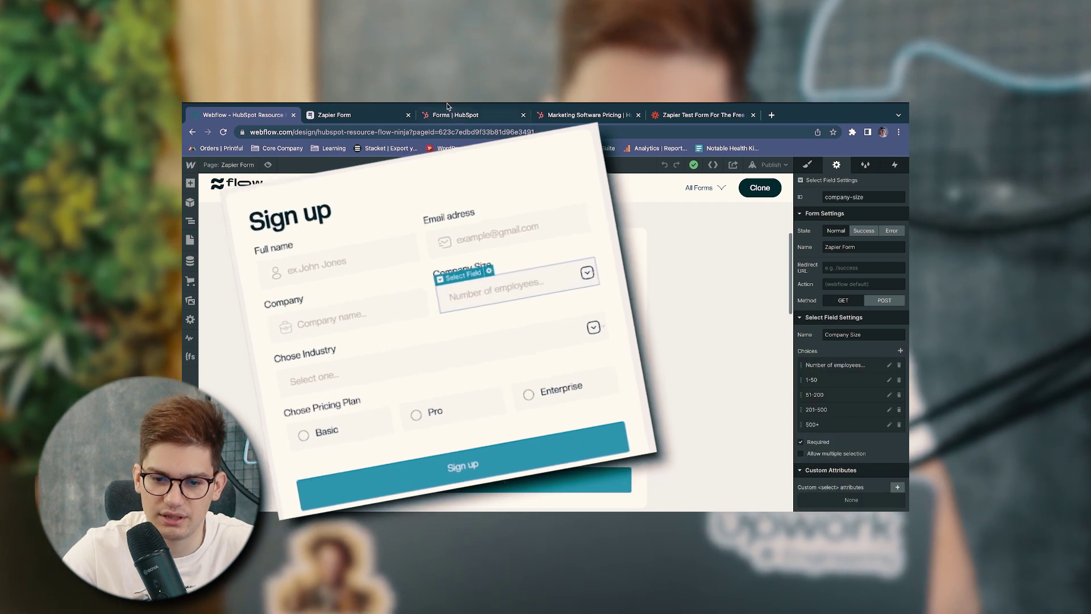
View HubSpot's Company Size Select options 1-50, 51-200, 201-500 and 500+ in the Zapier Resource Form
left_click(452, 114)
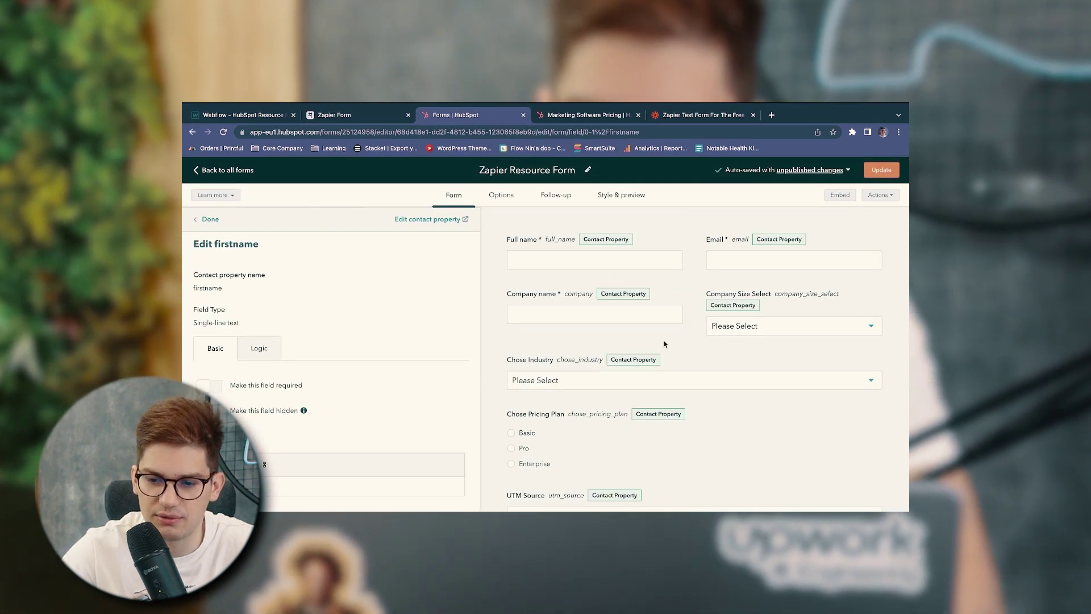
left_click(762, 324)
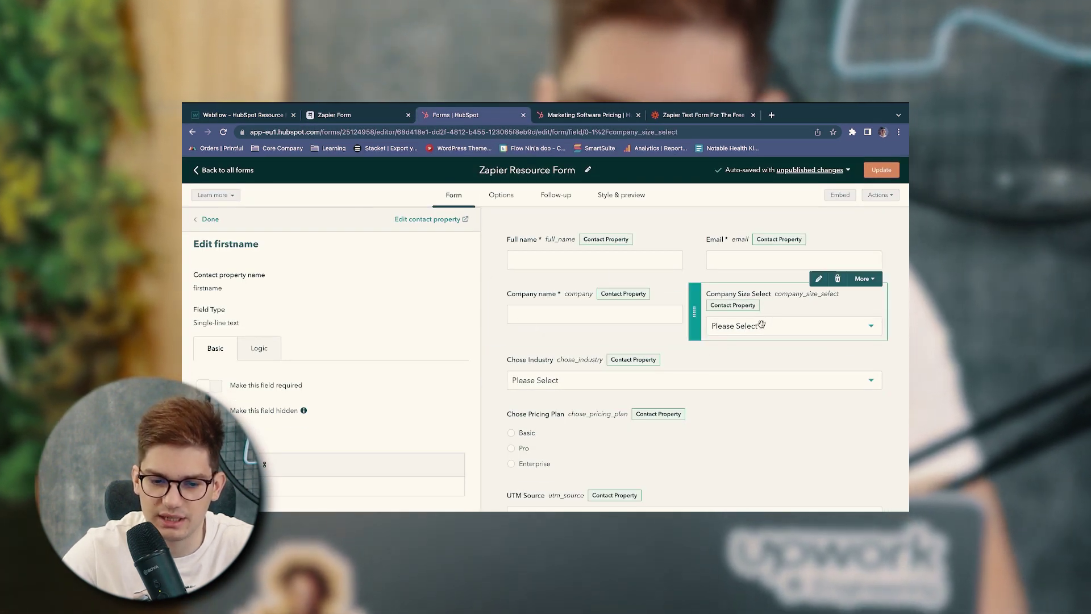
scroll(264, 419, "down", 6)
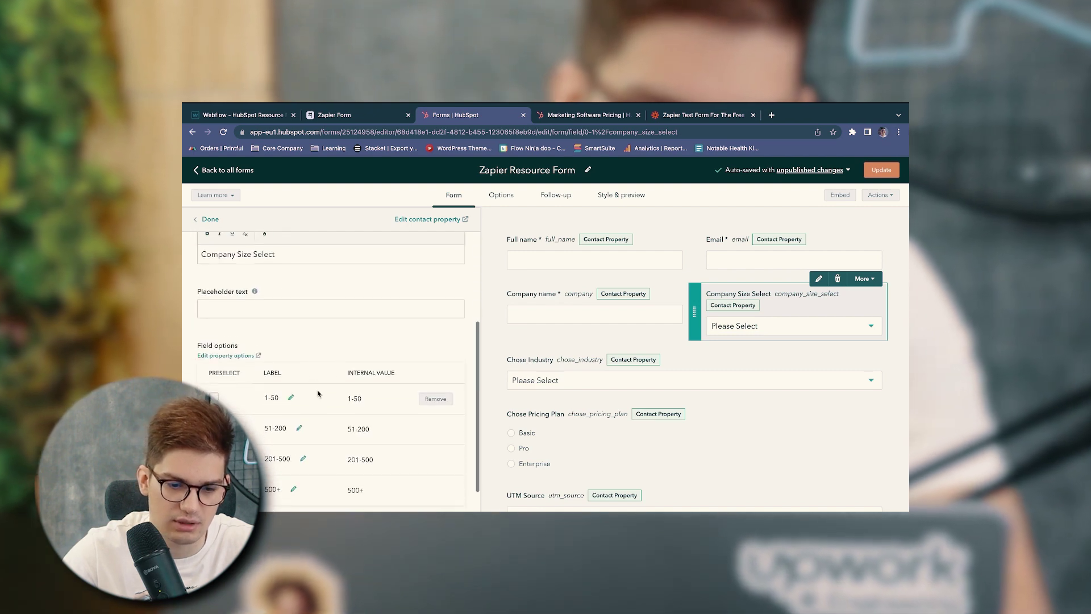
scroll(318, 393, "down", 2)
scroll(317, 390, "up", 5)
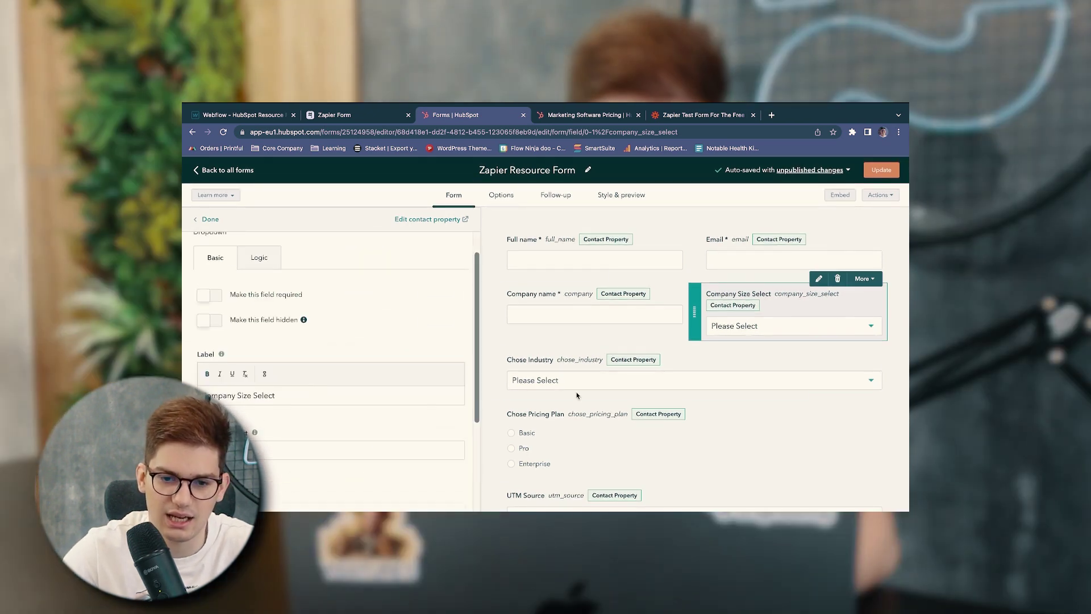
key("super+1")
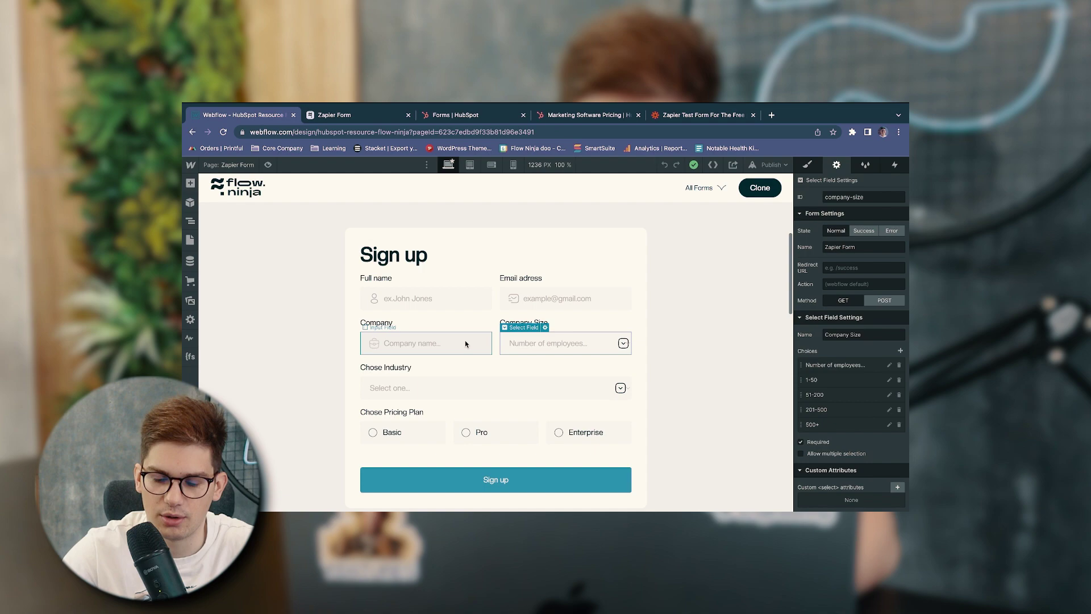
Check the values of the Company Size dropdown's 1-50 and 201-500 choices
left_click(465, 343)
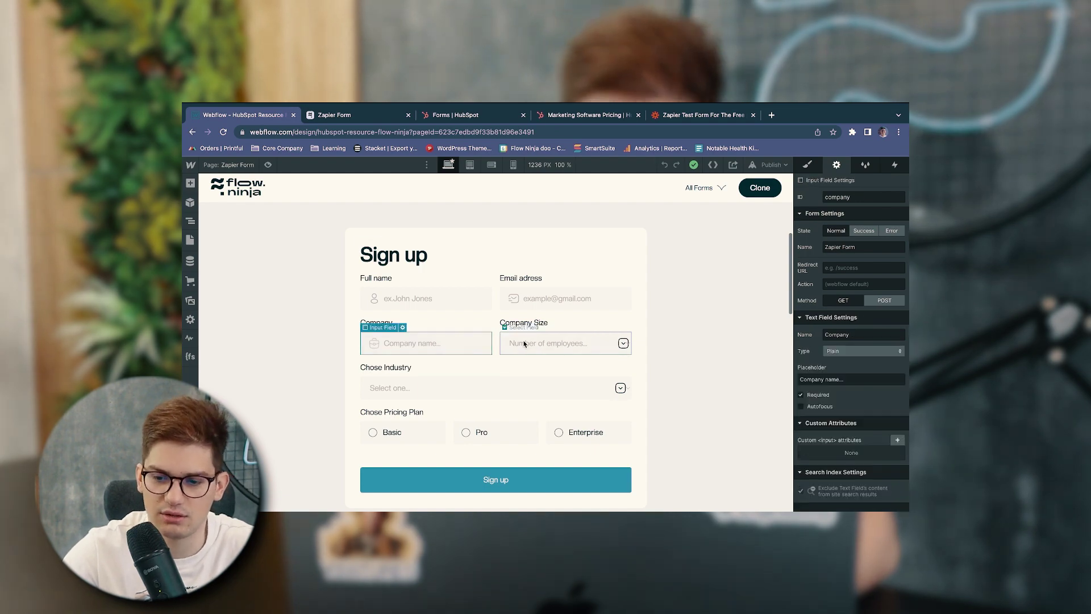
left_click(524, 343)
left_click(830, 381)
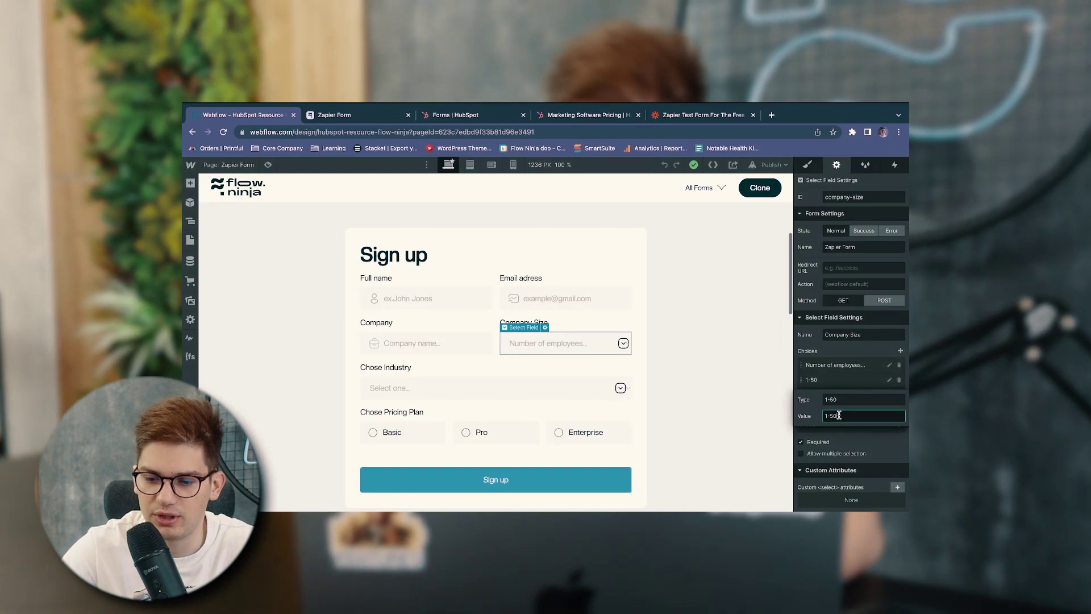
left_click(829, 409)
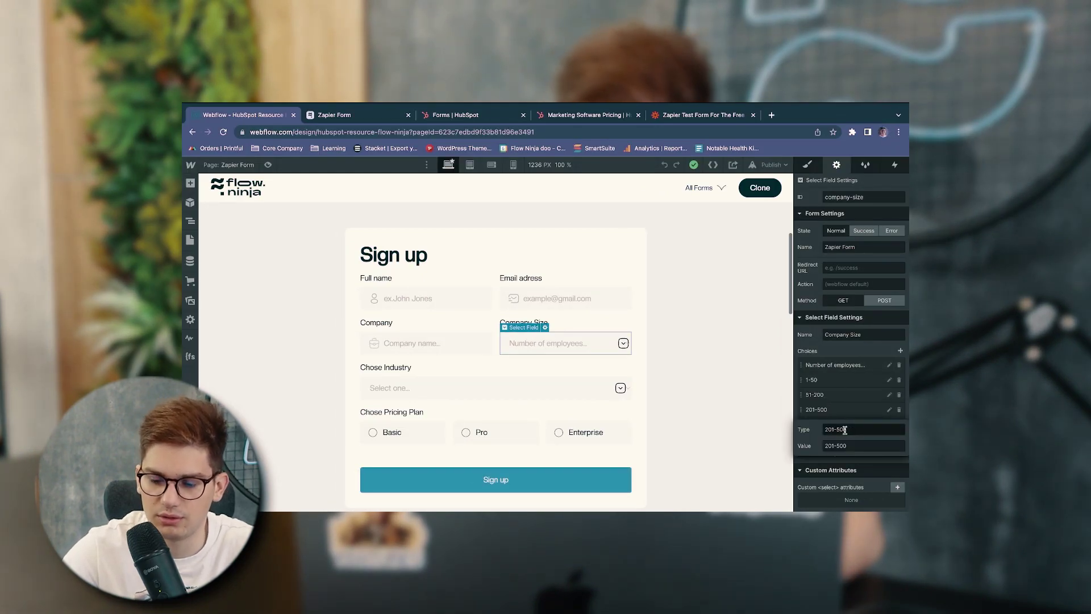
Select the form's HTML Embed element in the Navigator and open its code editor
left_click(494, 387)
key("z")
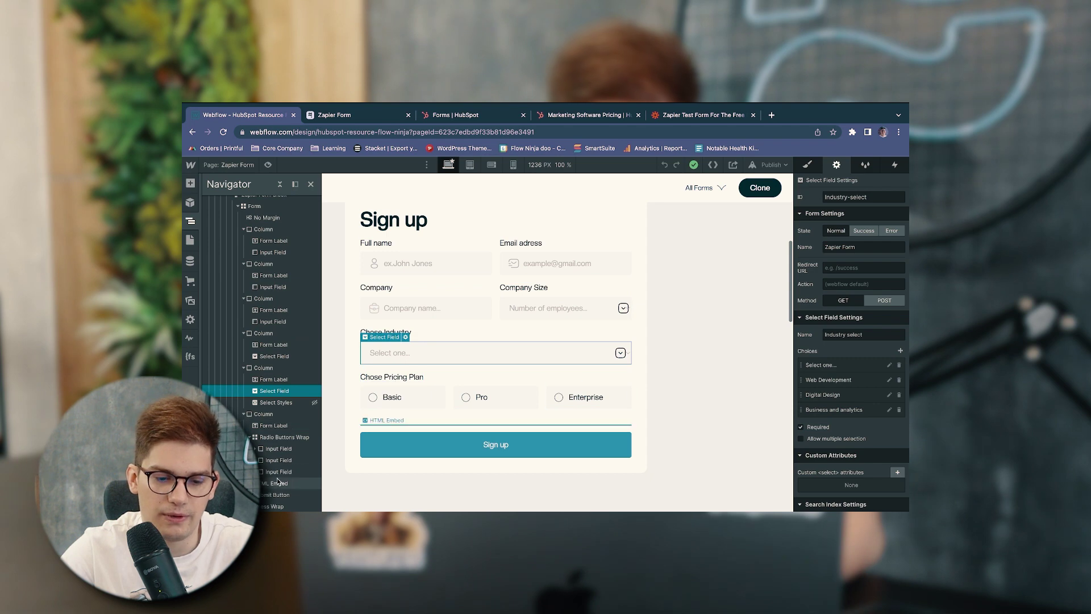
left_click(277, 482)
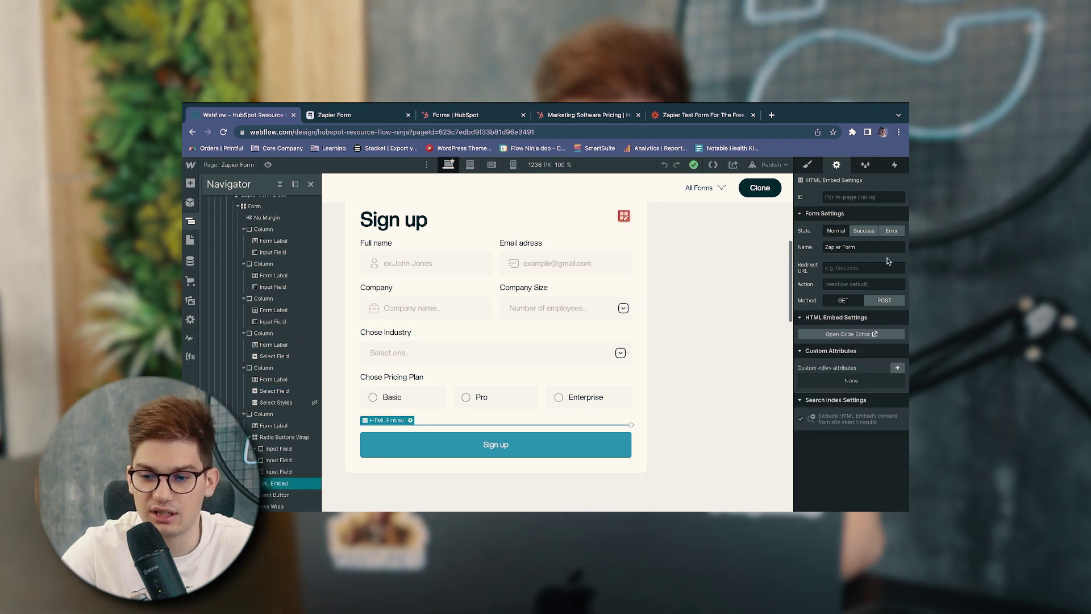
left_click(852, 335)
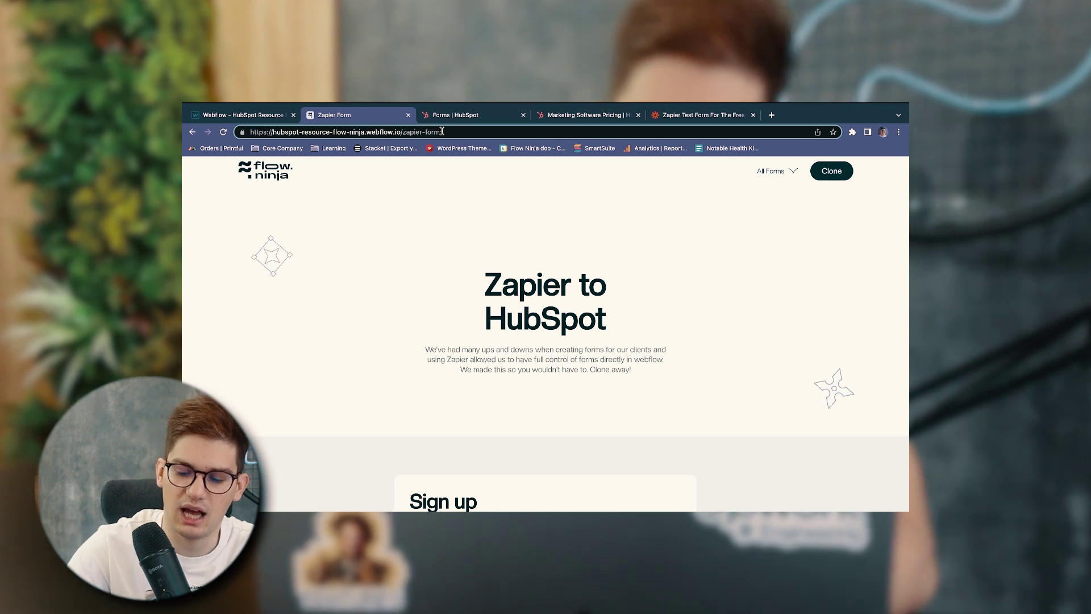
Load the Zapier Form page with utm_source=google, utm_medium=flow and utm_campaign=millionare
type("?utm_source")
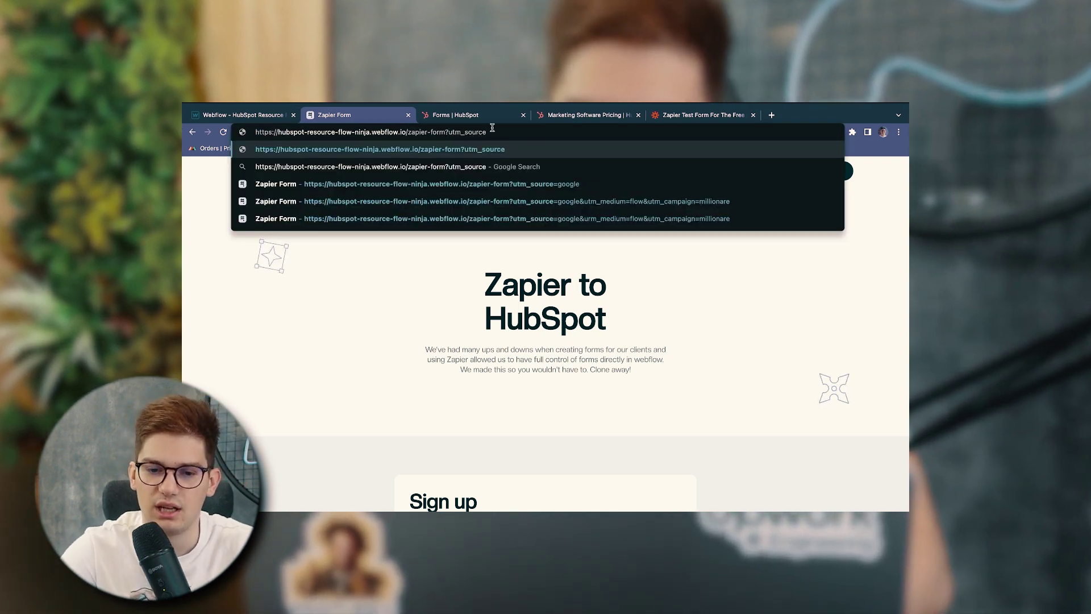
key("Down")
key("Down")
key("Down")
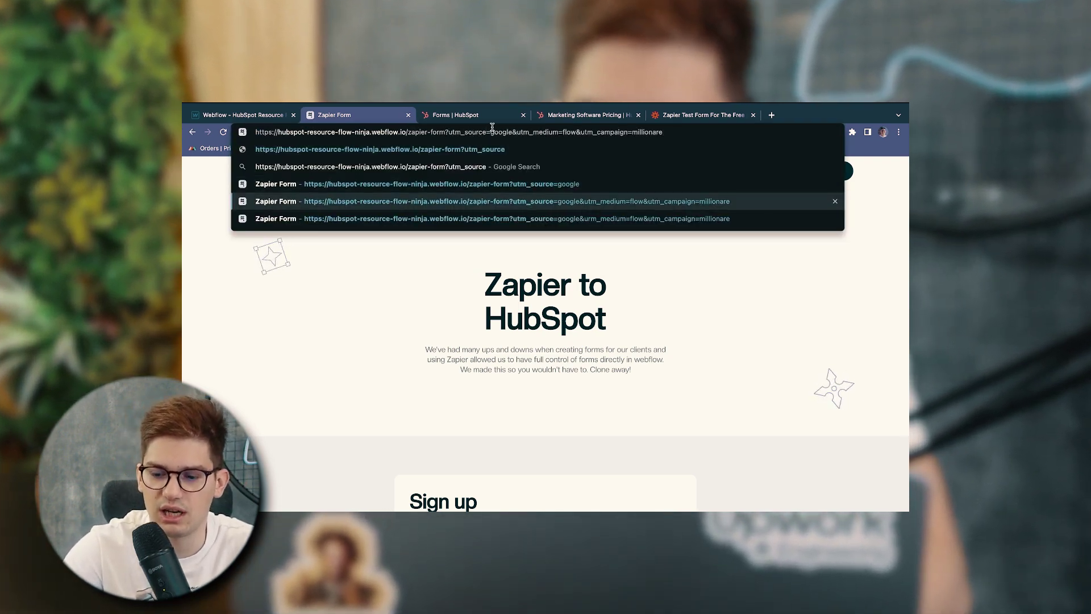
key("Return")
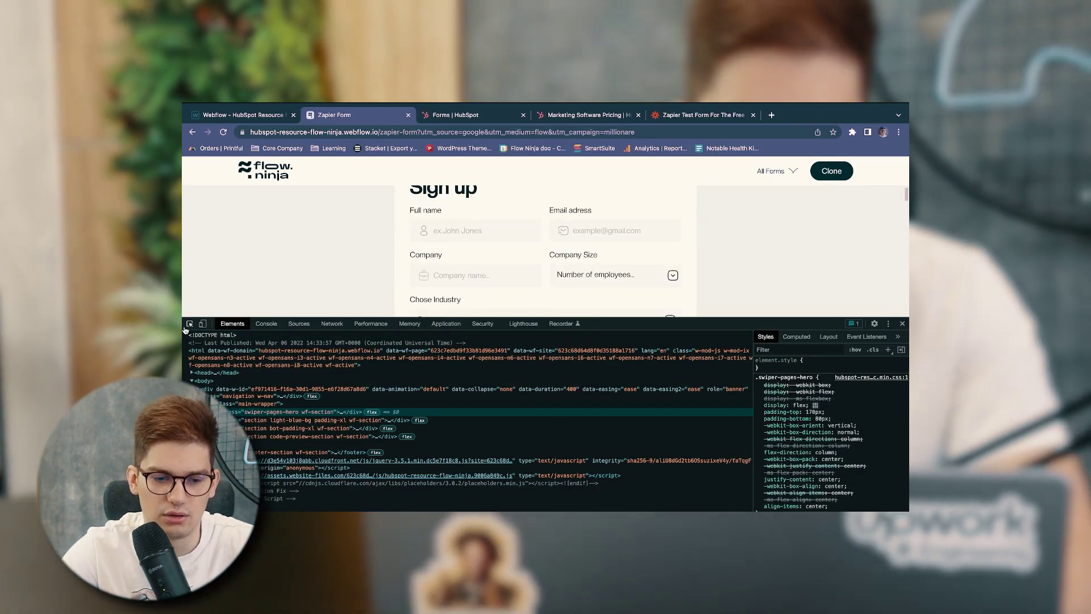
Expand the form node and its w-embed div in Elements to reveal the hidden utm inputs
left_click(501, 291)
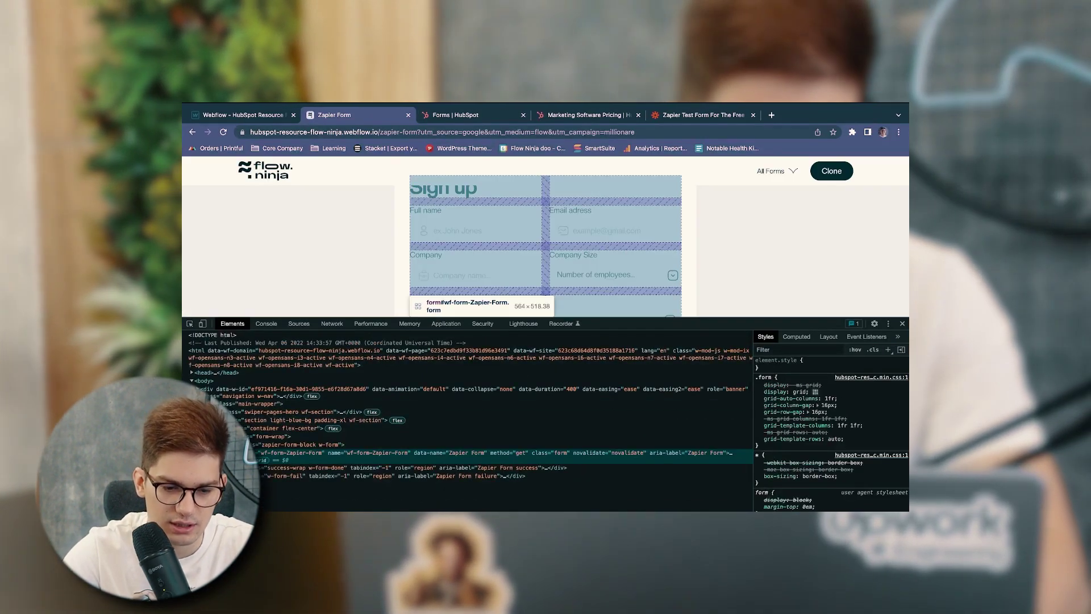
key("Right")
scroll(466, 421, "down", 2)
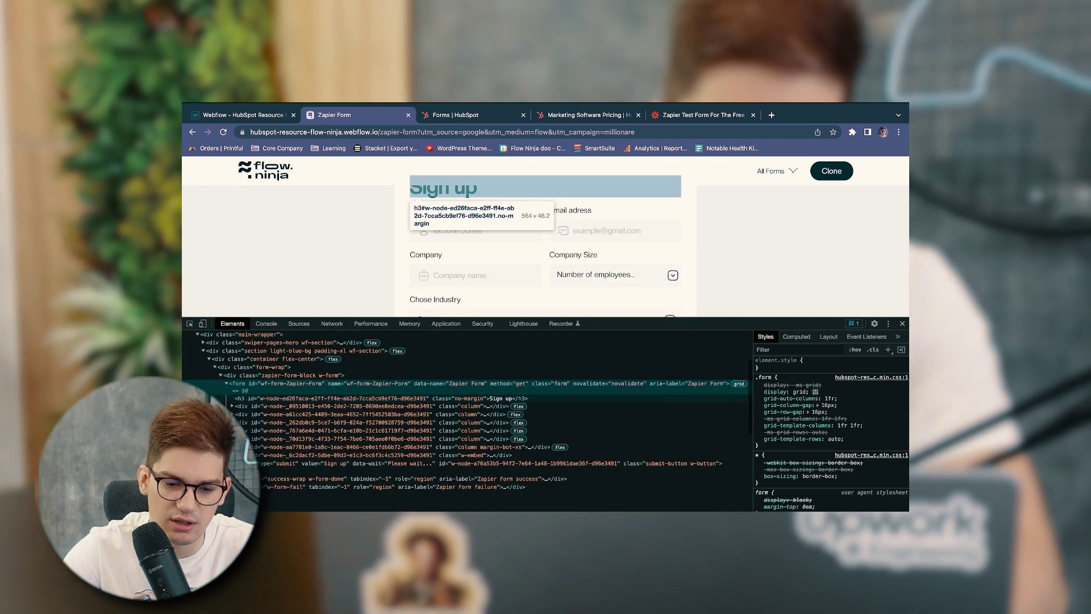
left_click(232, 441)
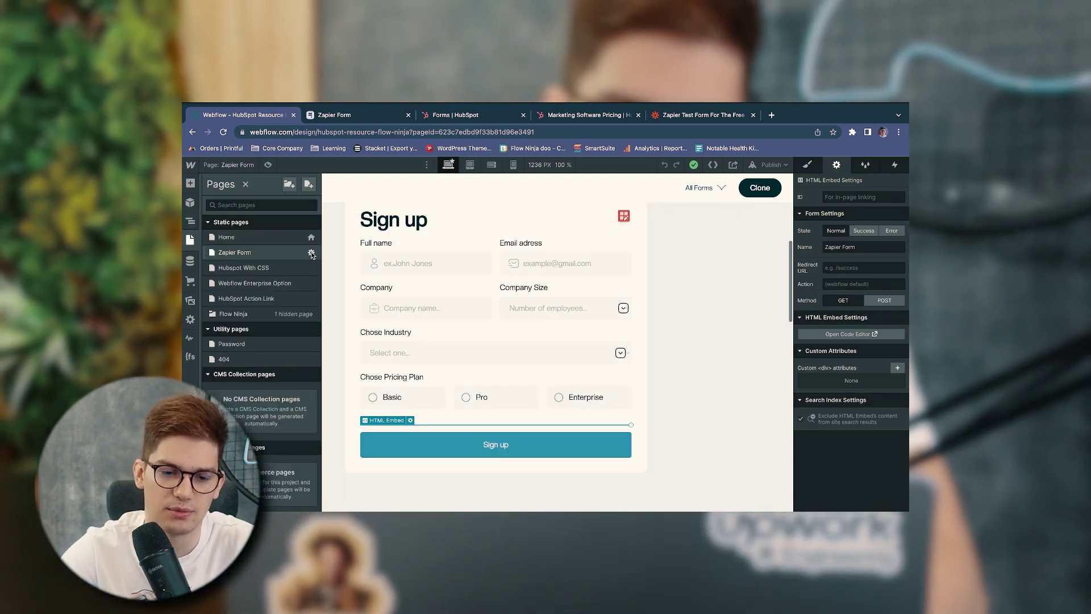
Review the UTM-capturing script in the Zapier Form page settings, then the Email input's settings
left_click(311, 253)
scroll(403, 372, "down", 15)
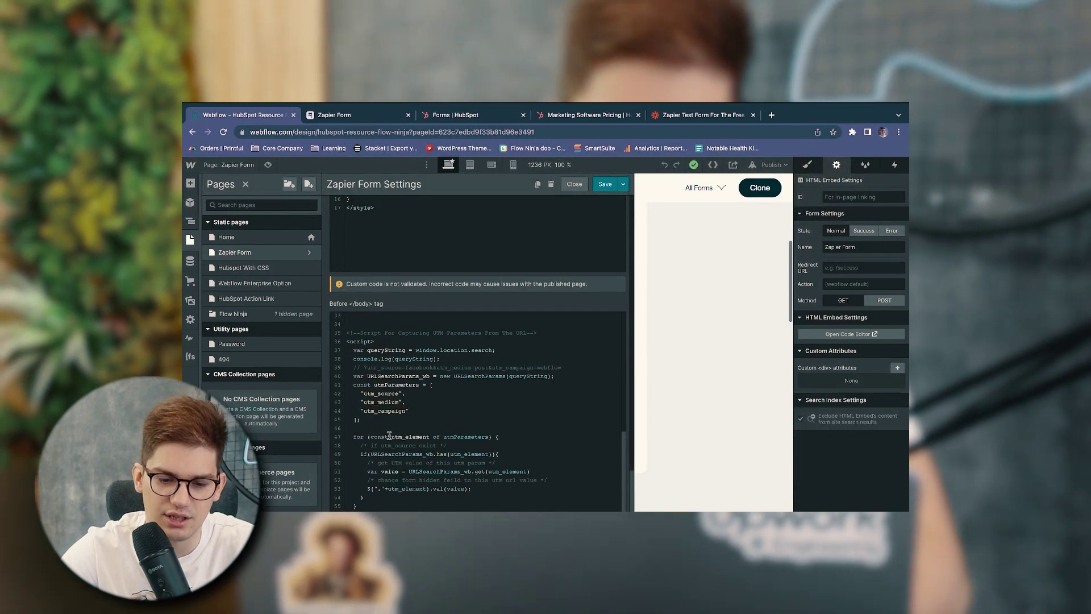
left_click_drag(375, 509, 341, 349)
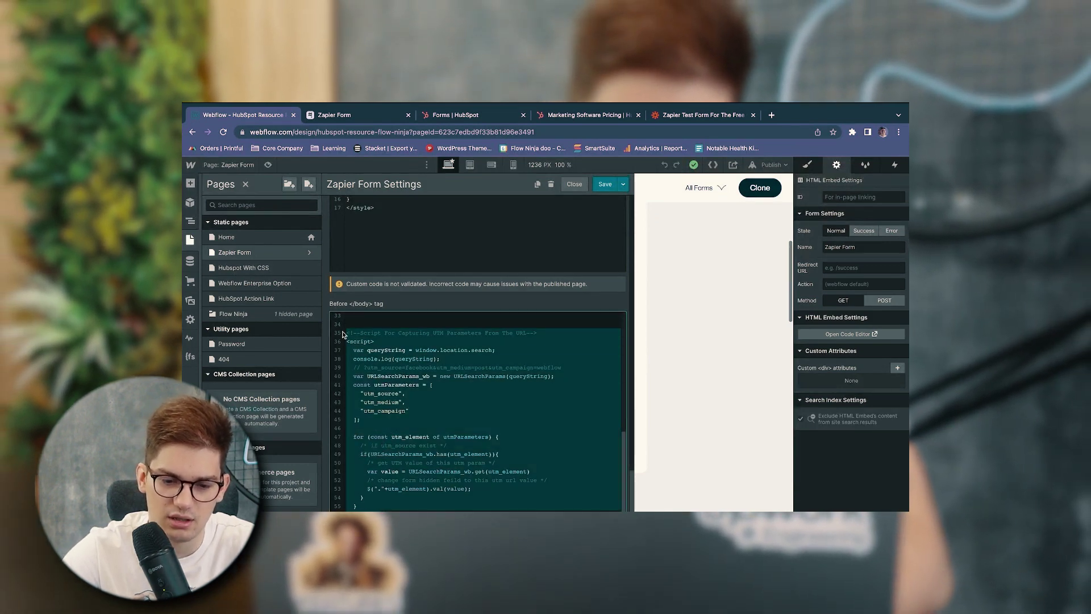
left_click(390, 399)
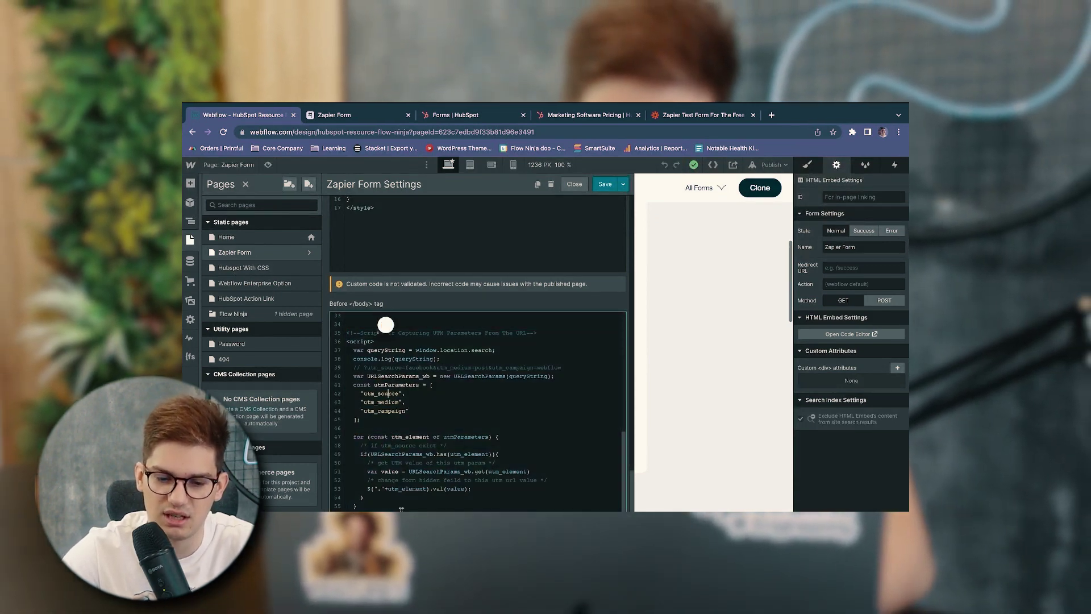
left_click_drag(376, 509, 344, 337)
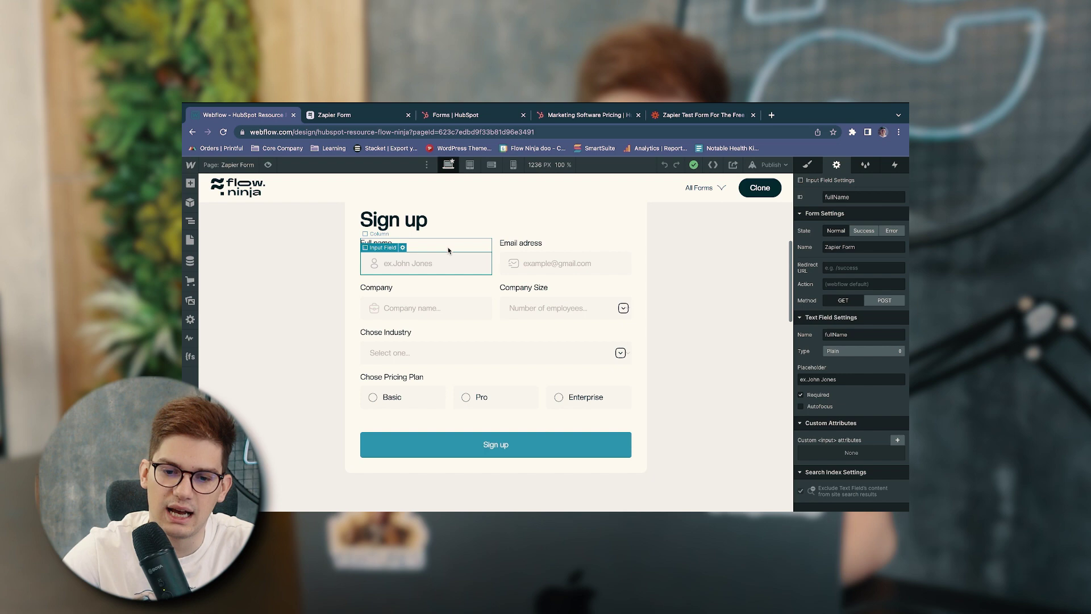
left_click(535, 264)
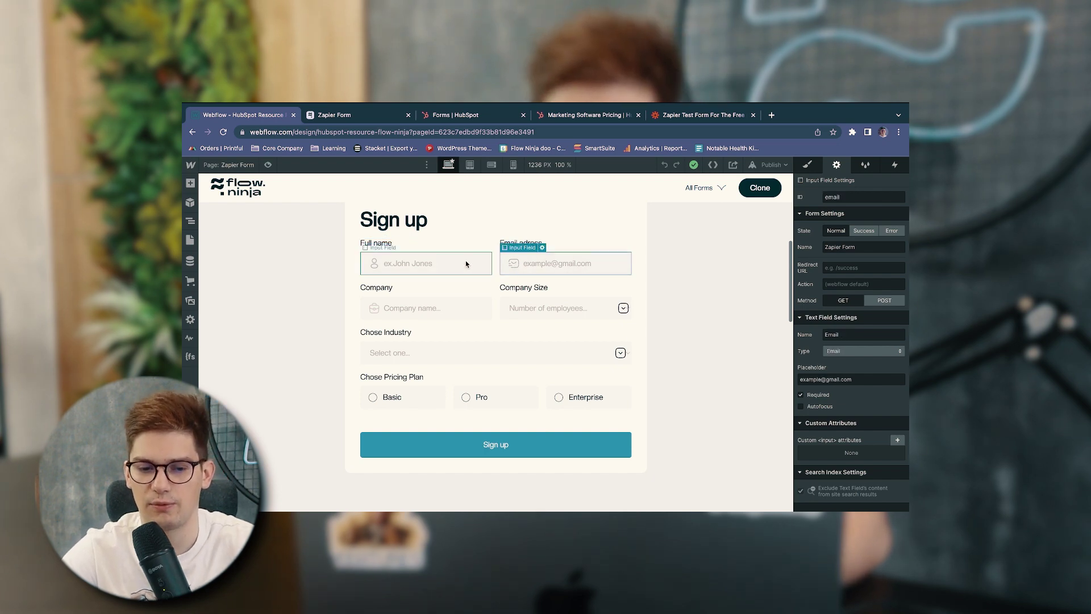
key("ctrl+Tab")
Test the Full name validation on the live form, then enter a full name and e-mail address
left_click(902, 324)
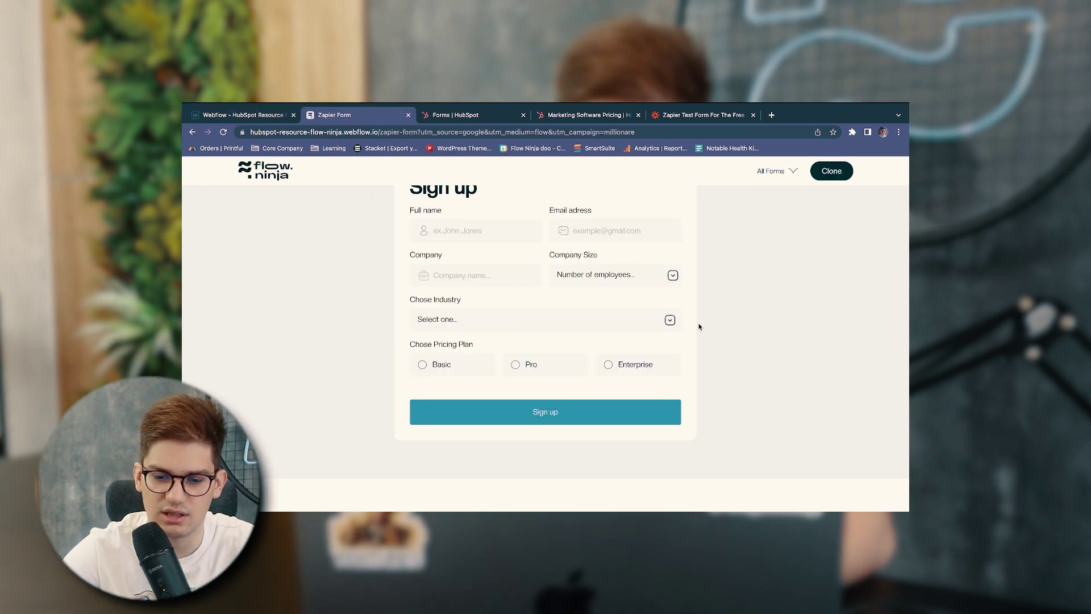
scroll(699, 324, "up", 1)
left_click(472, 266)
type("a")
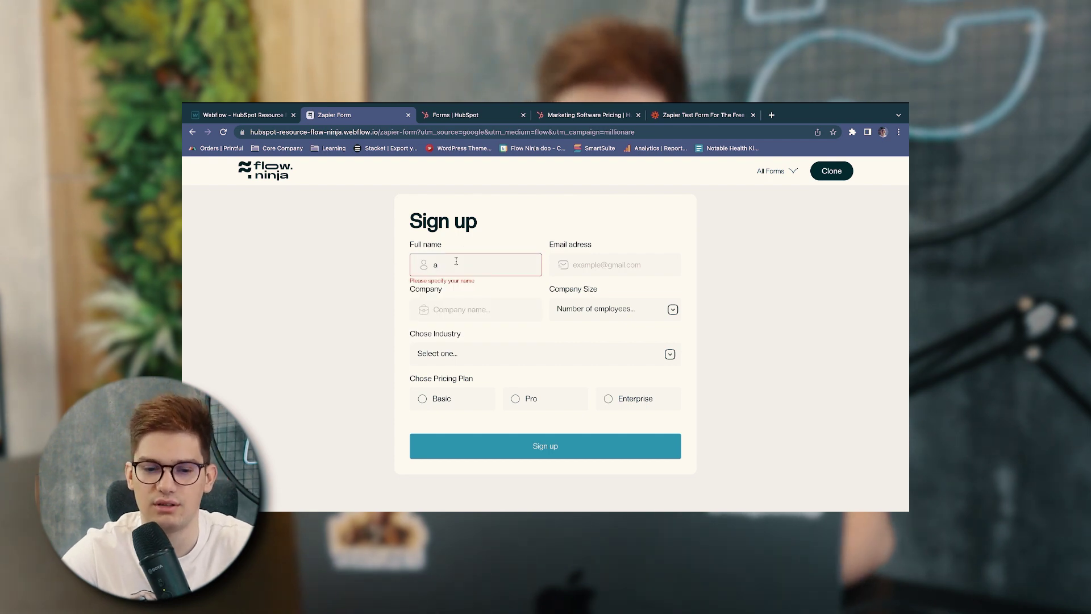
type("aa1")
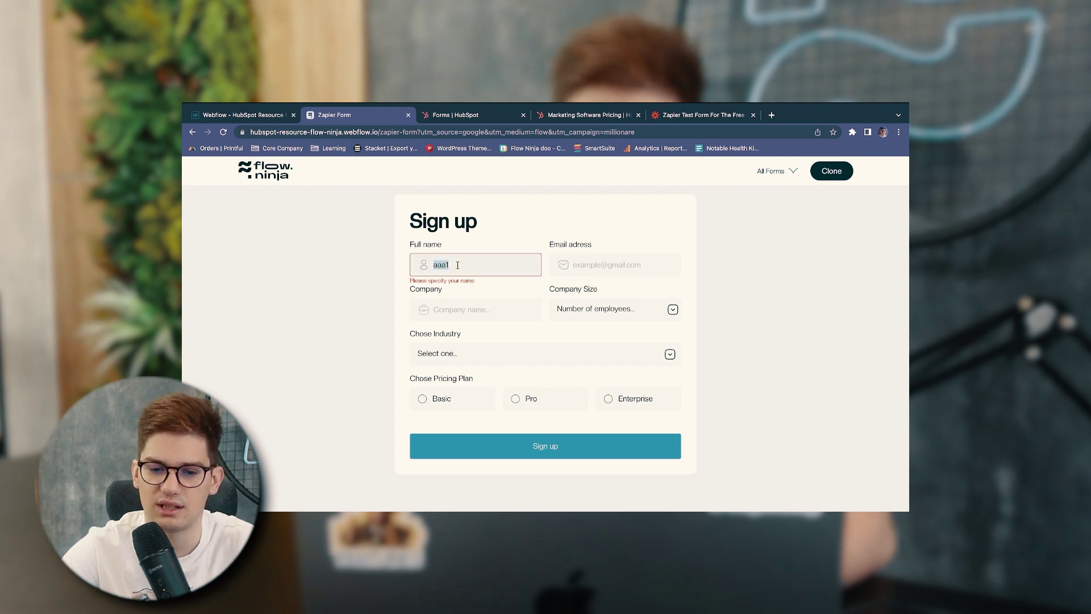
type("Uros")
left_click(570, 264)
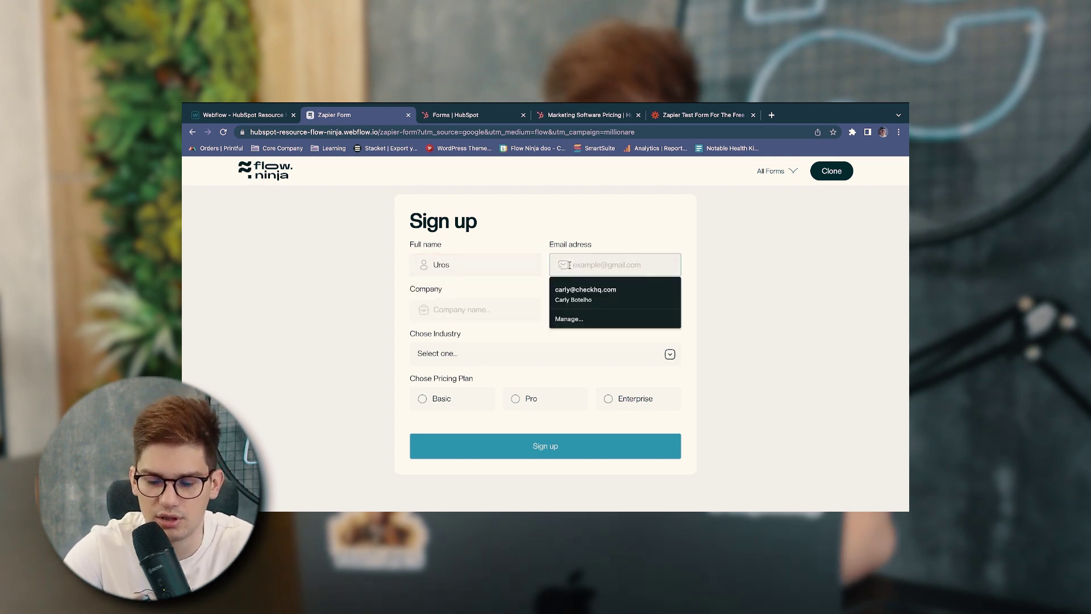
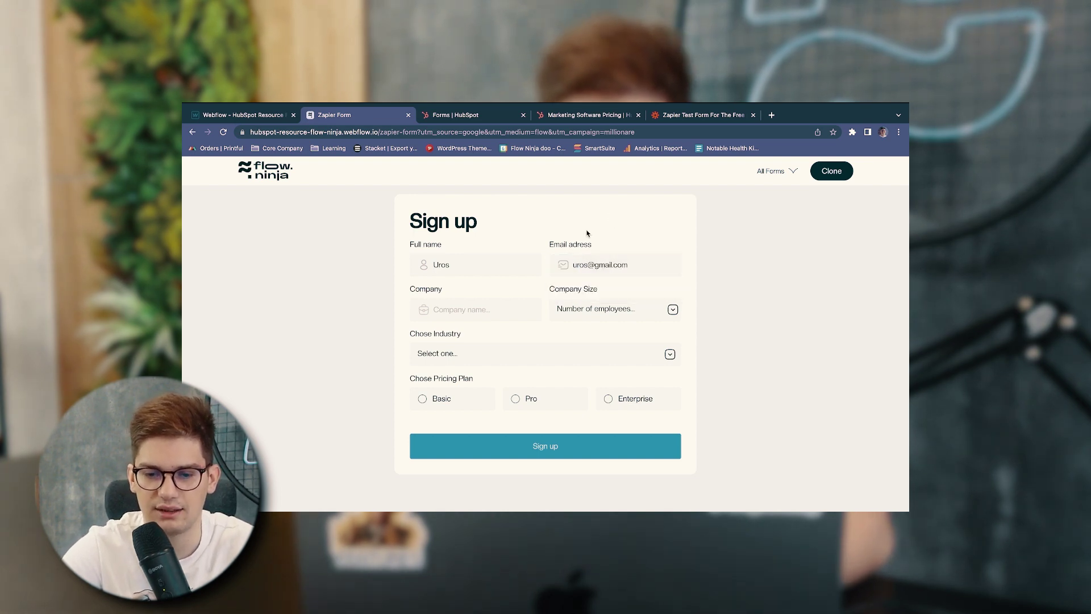
key("super+1")
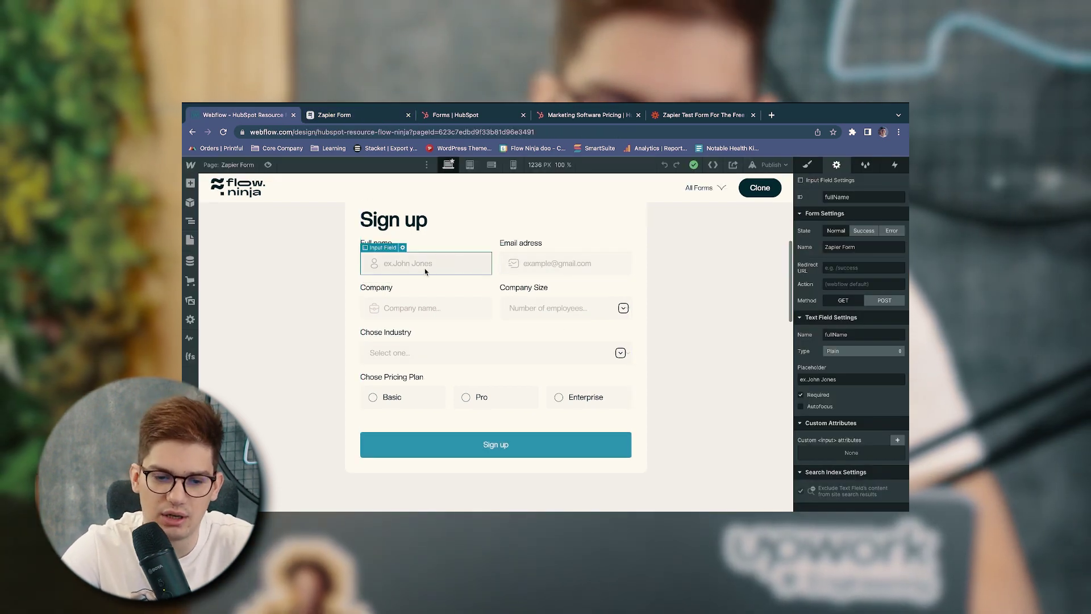
Open the Zapier Form page settings and scroll to the Before </body> custom code
left_click(593, 256)
left_click(191, 240)
left_click(310, 253)
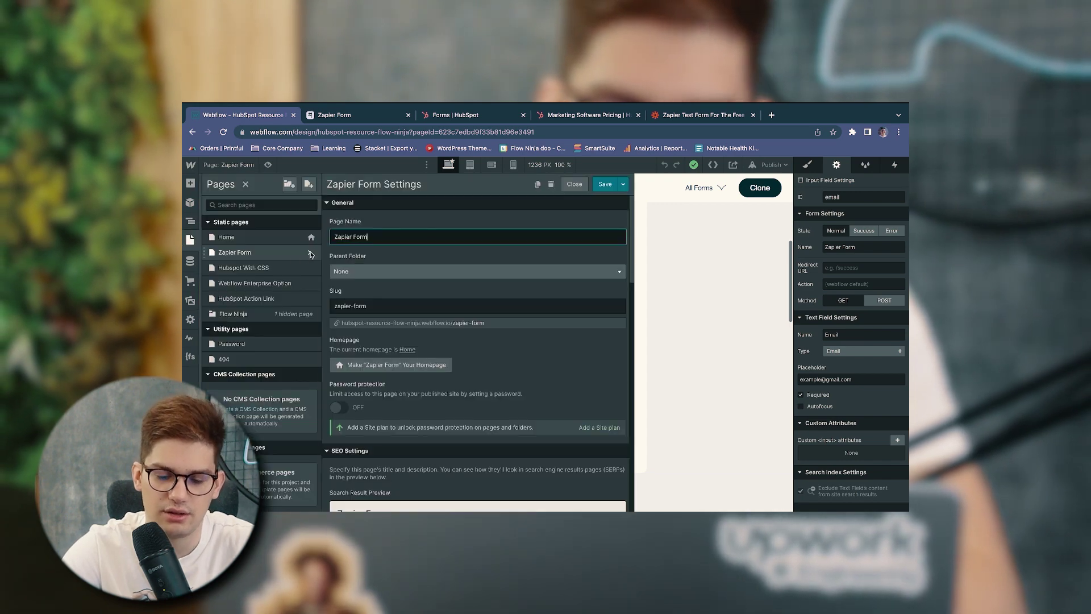
scroll(418, 341, "down", 15)
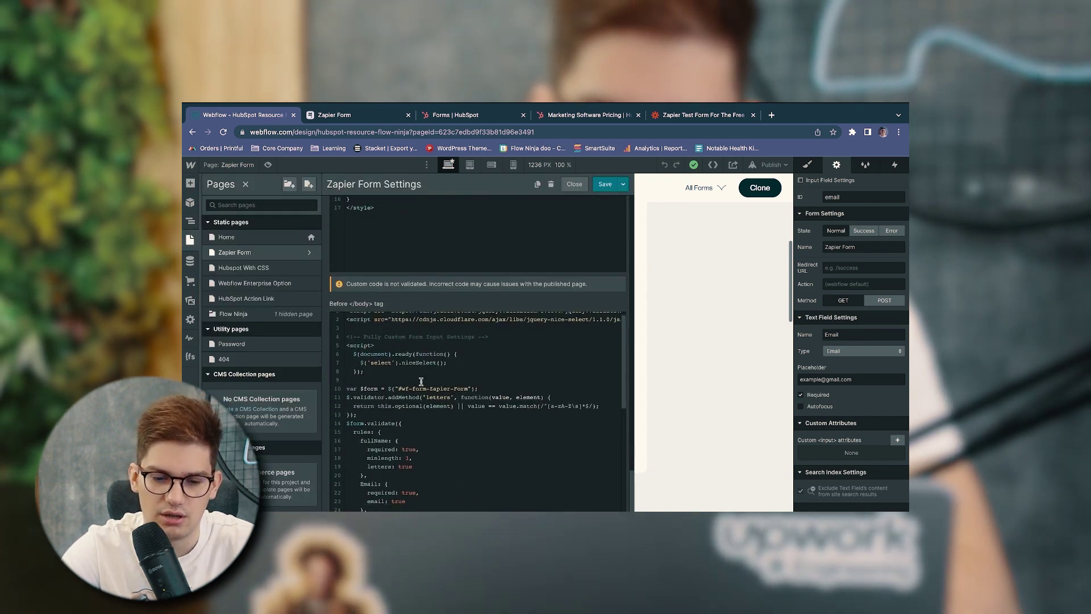
scroll(421, 382, "down", 2)
scroll(421, 370, "down", 6)
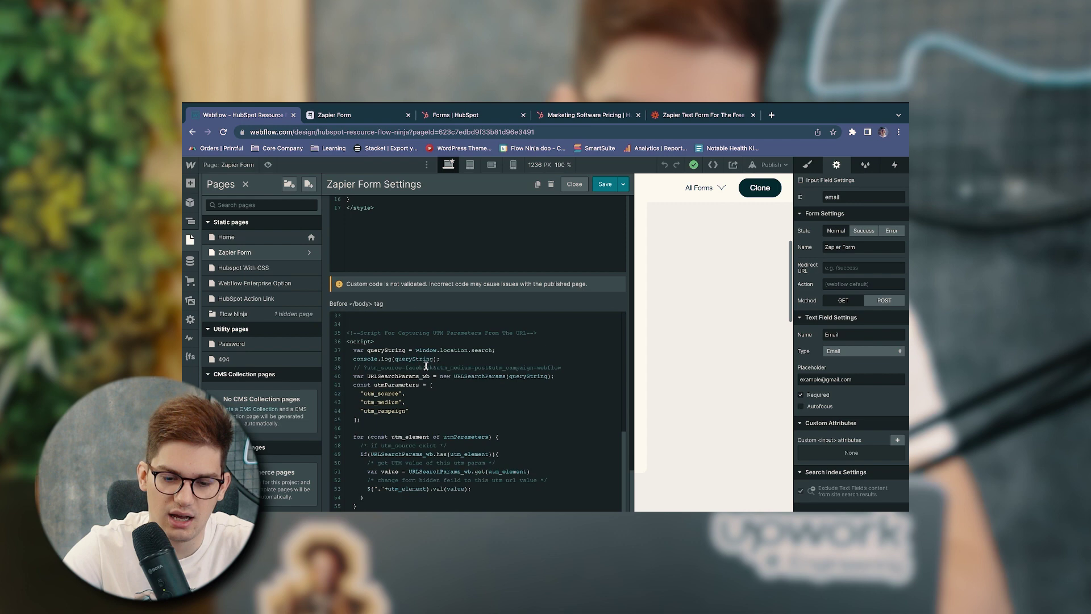
left_click(401, 383)
scroll(401, 383, "up", 6)
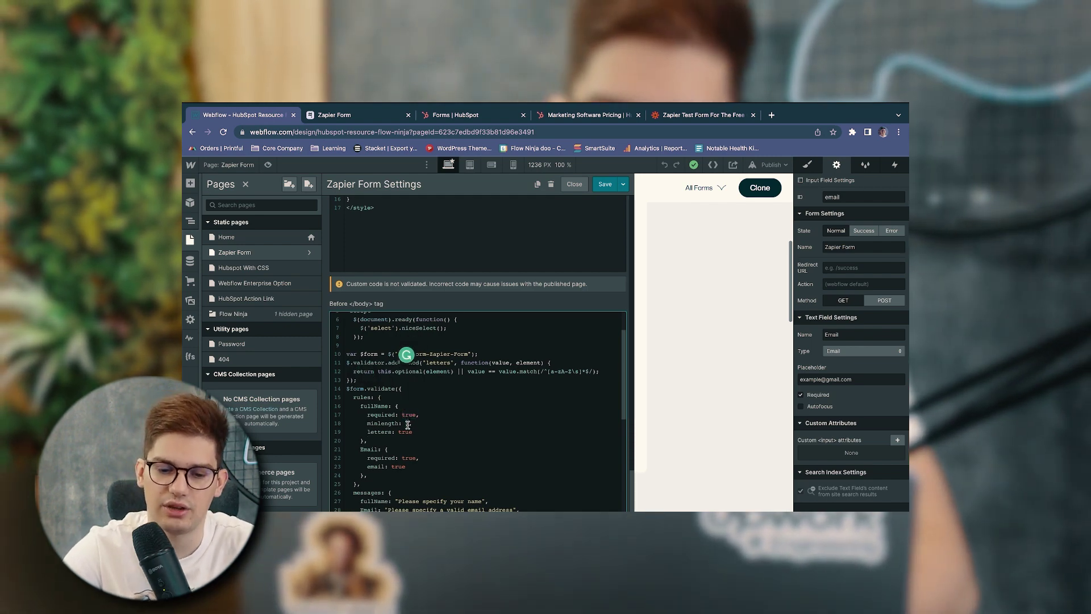
Review the letters-only name rule, the Email format rules and the name error message in the script
double_click(409, 432)
scroll(415, 434, "down", 2)
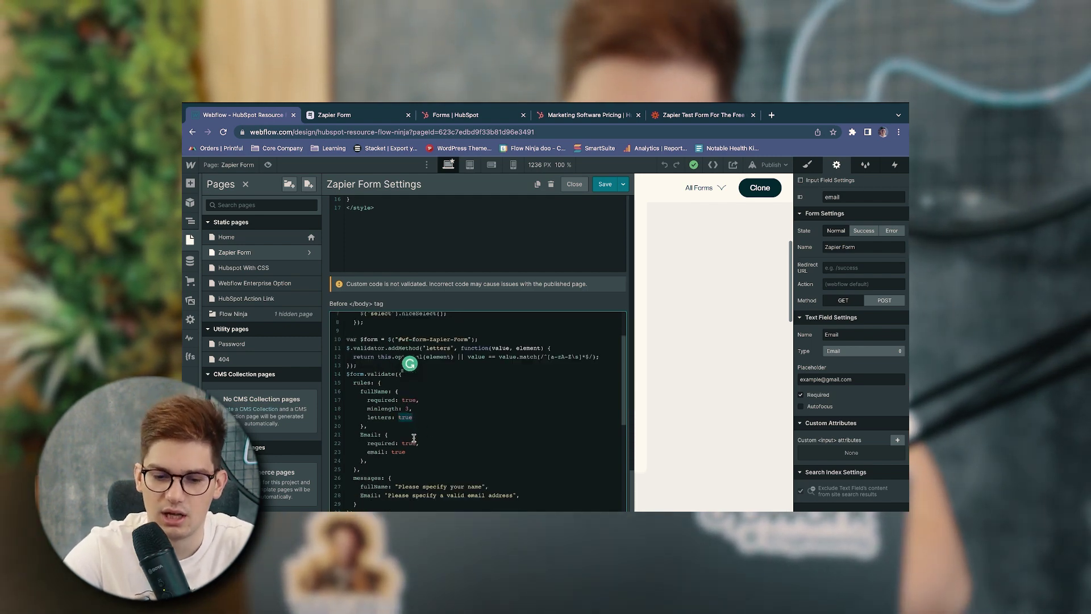
left_click(402, 434)
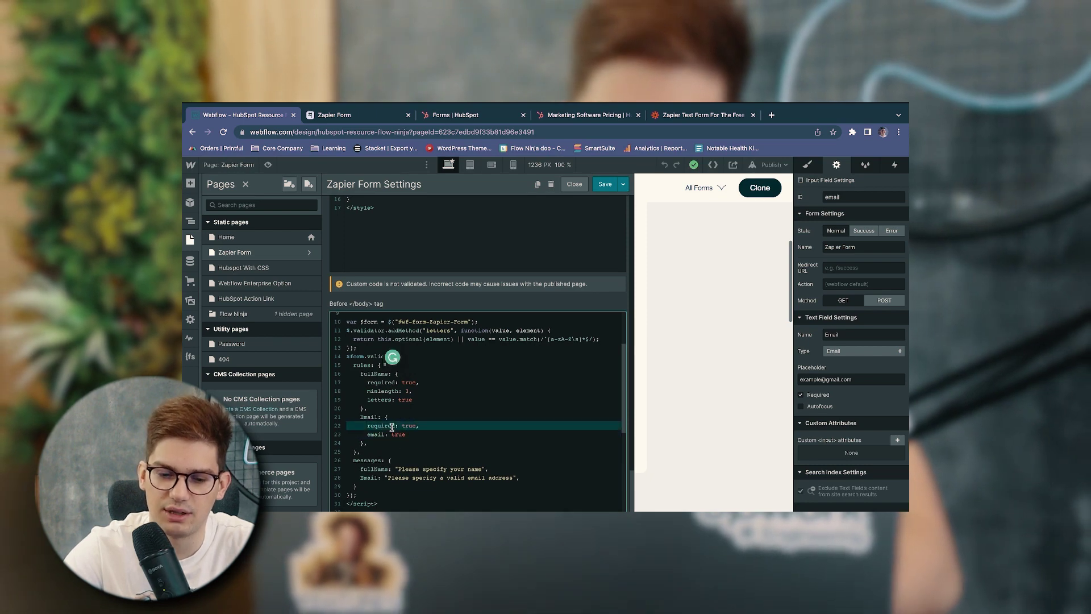
scroll(395, 469, "up", 3)
scroll(395, 470, "down", 3)
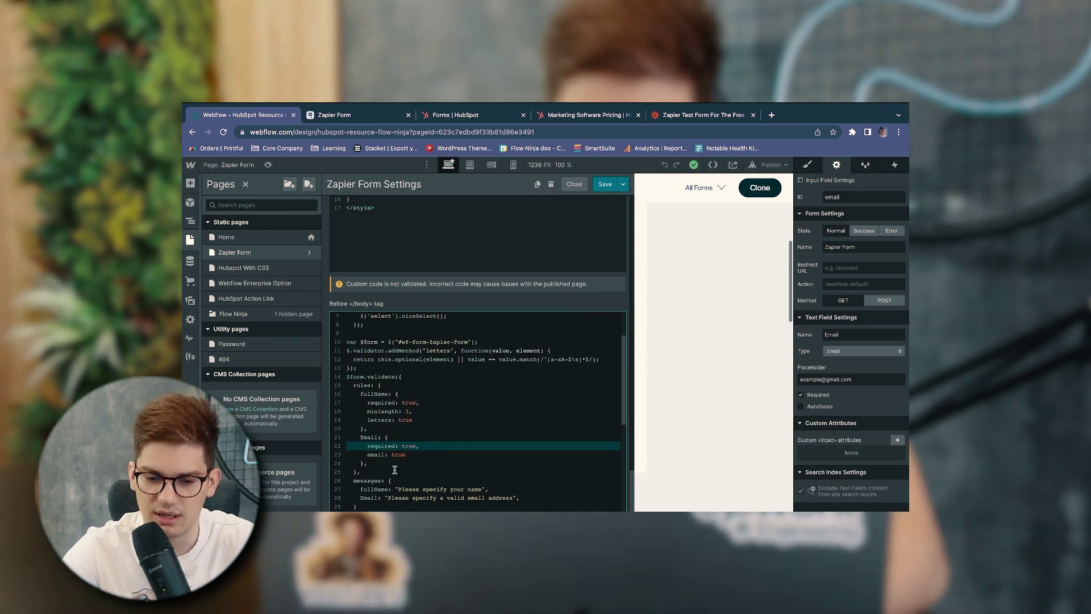
scroll(395, 469, "up", 1)
left_click_drag(395, 469, 354, 424)
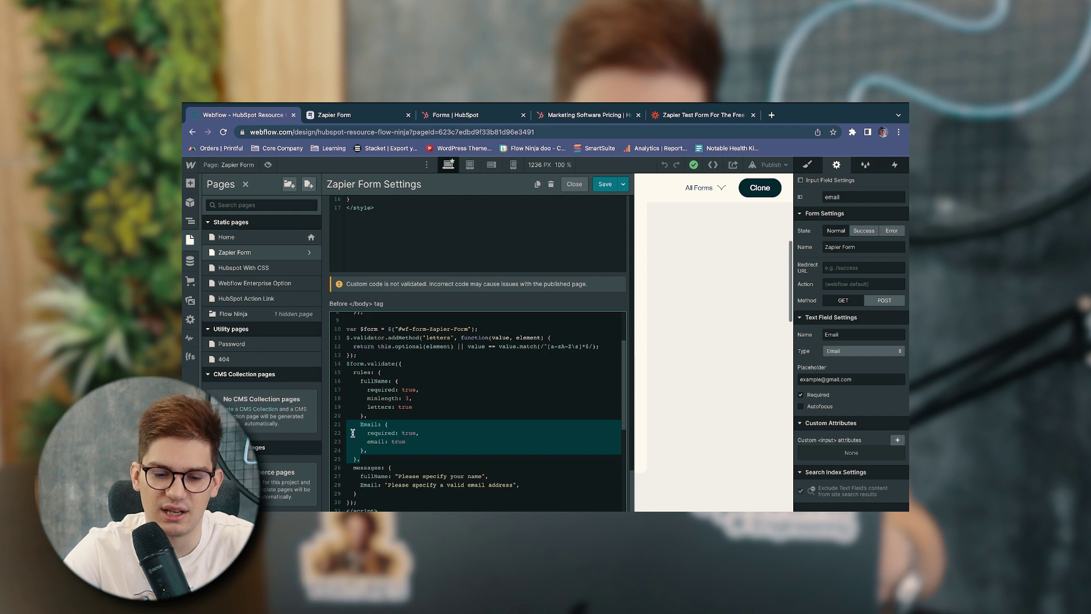
left_click(354, 434)
scroll(355, 434, "down", 2)
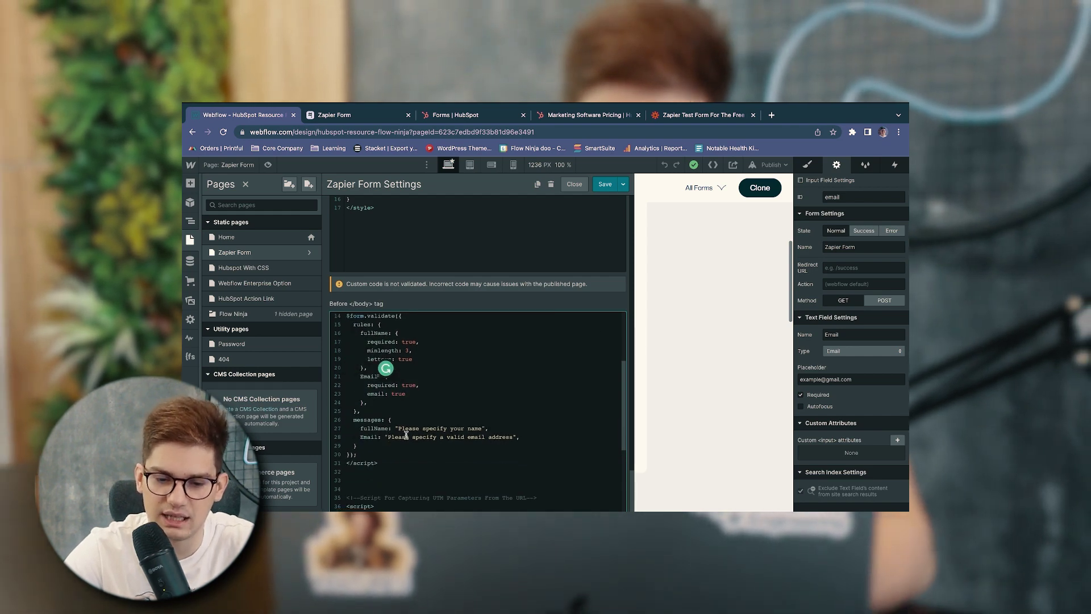
double_click(412, 429)
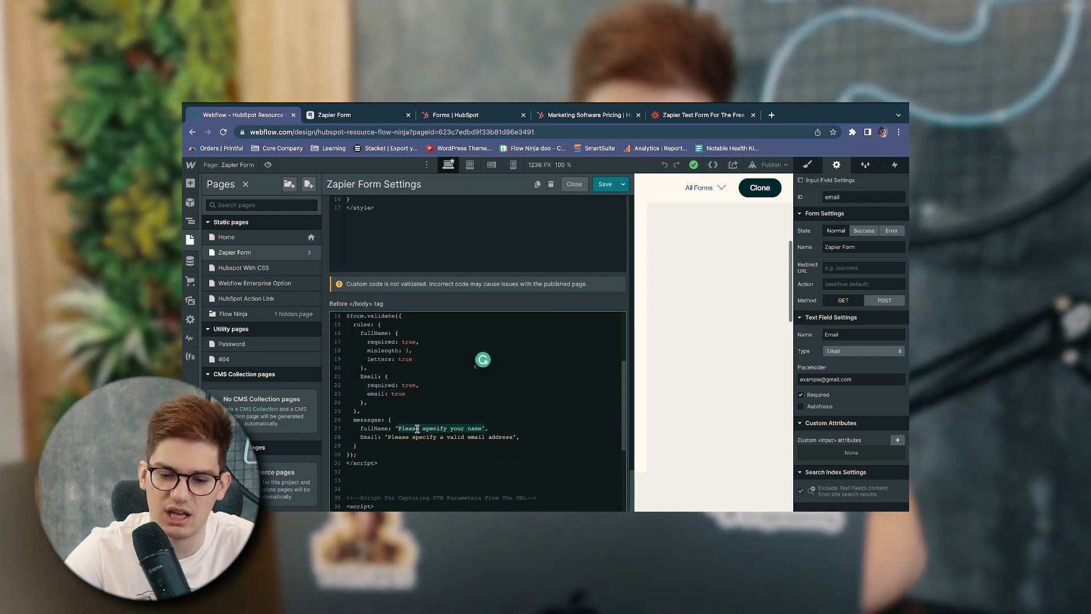
left_click_drag(416, 433, 487, 429)
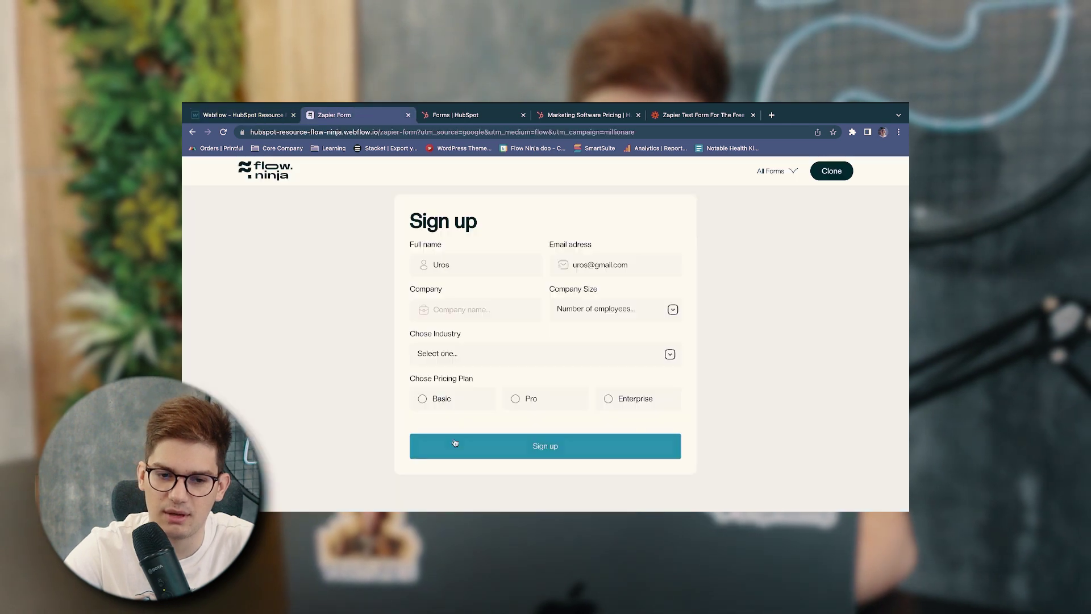
Shorten the live form's full name to two letters to trigger the name error
left_click(455, 265)
key("BackSpace")
key("BackSpace")
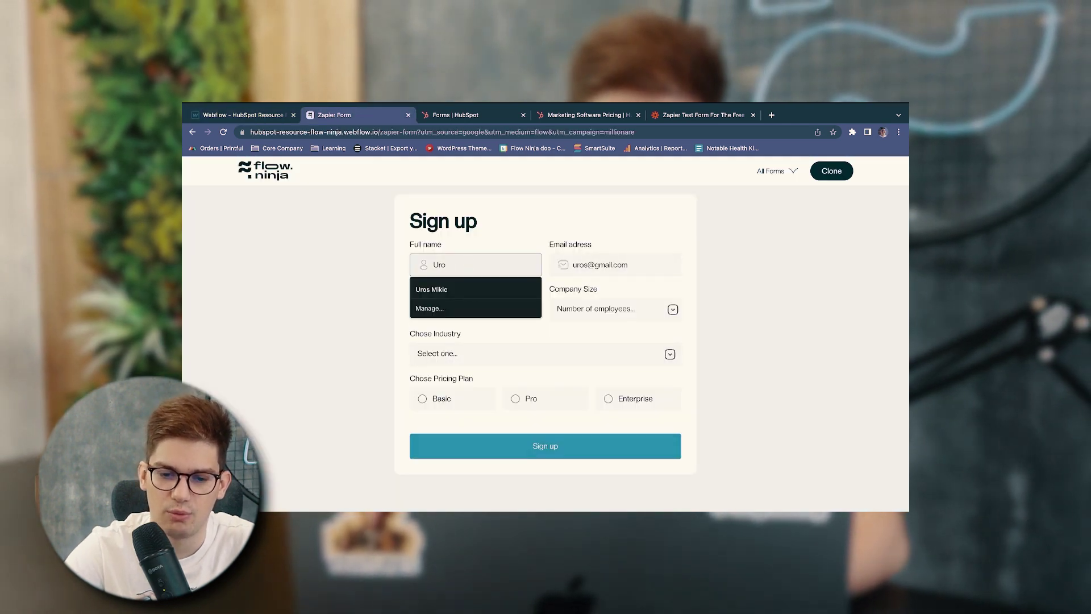
left_click(476, 229)
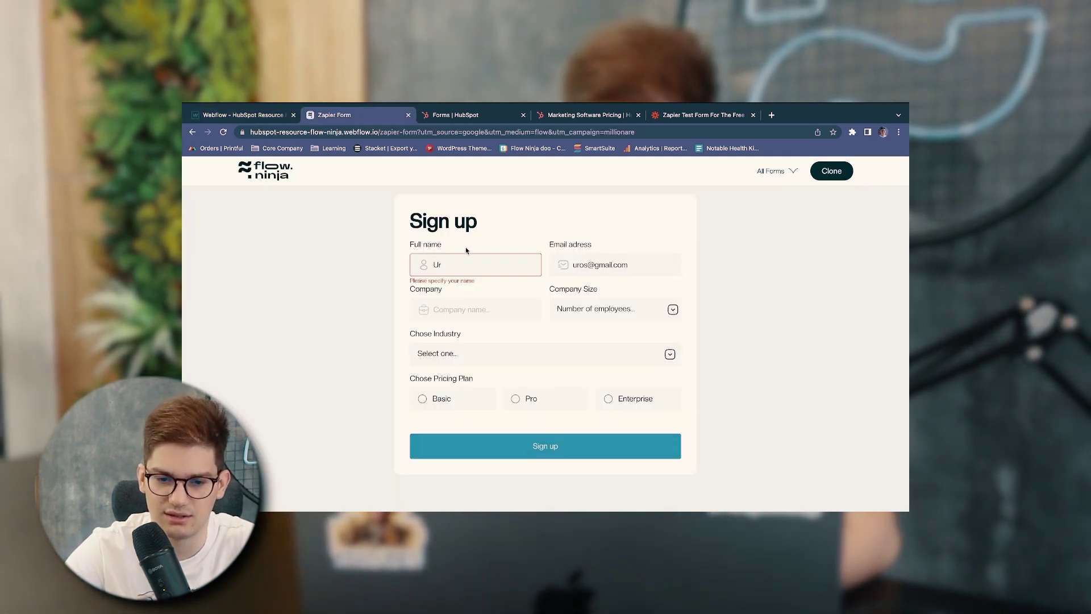
Close the page settings and select the Company Size and Chose Industry dropdown fields
key("ctrl+shift+Tab")
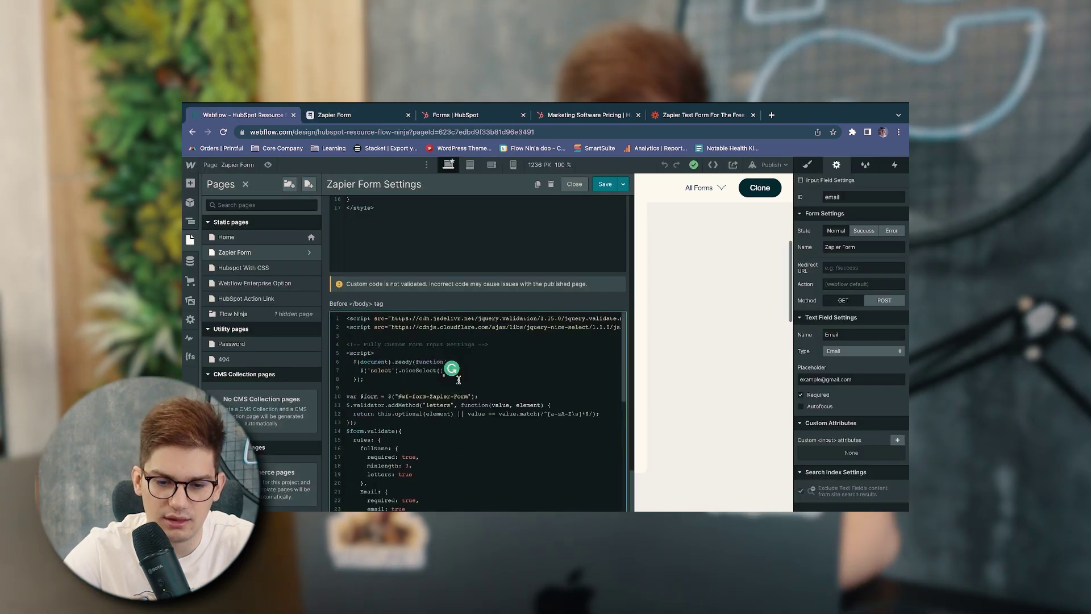
scroll(400, 402, "up", 2)
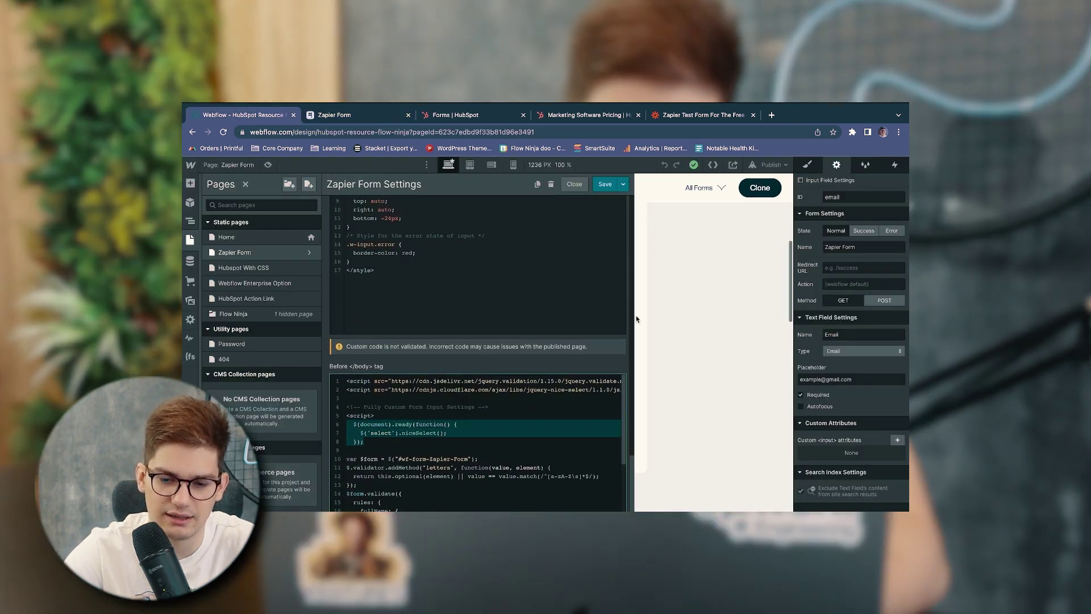
left_click(706, 300)
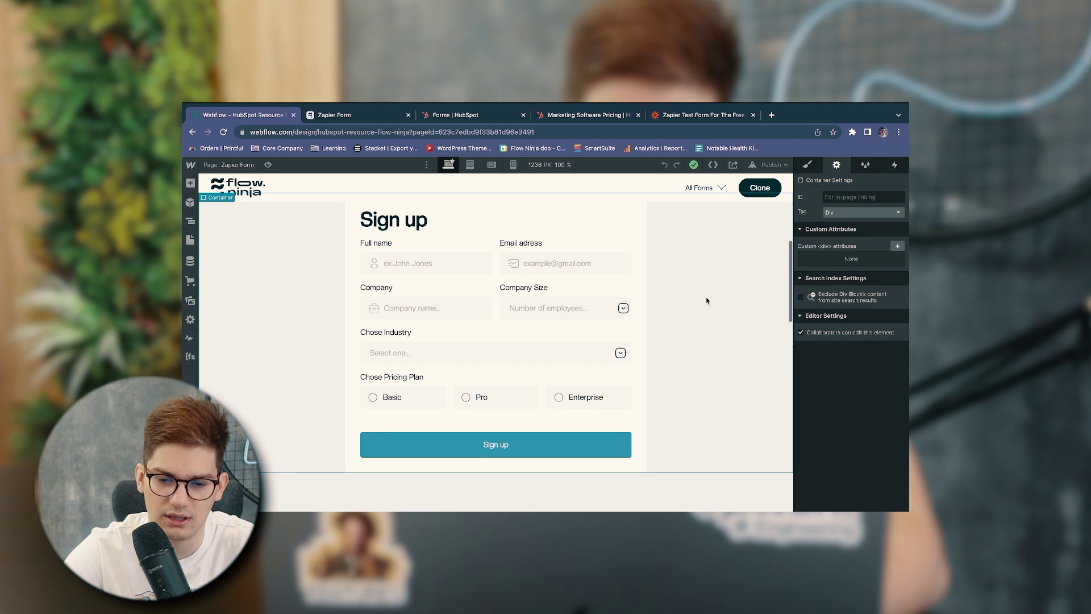
left_click(562, 307)
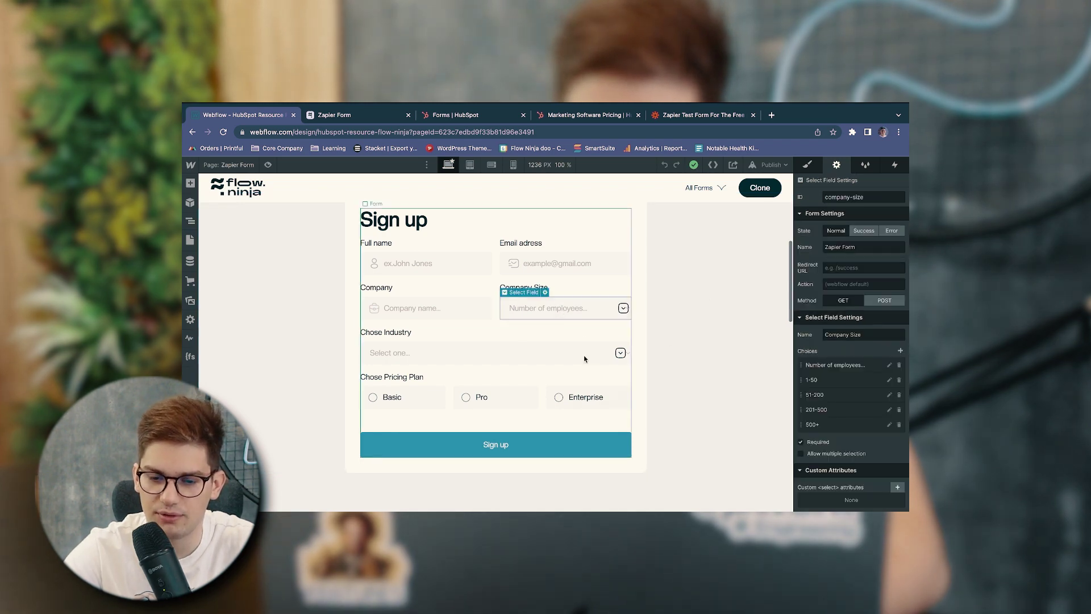
left_click(507, 352)
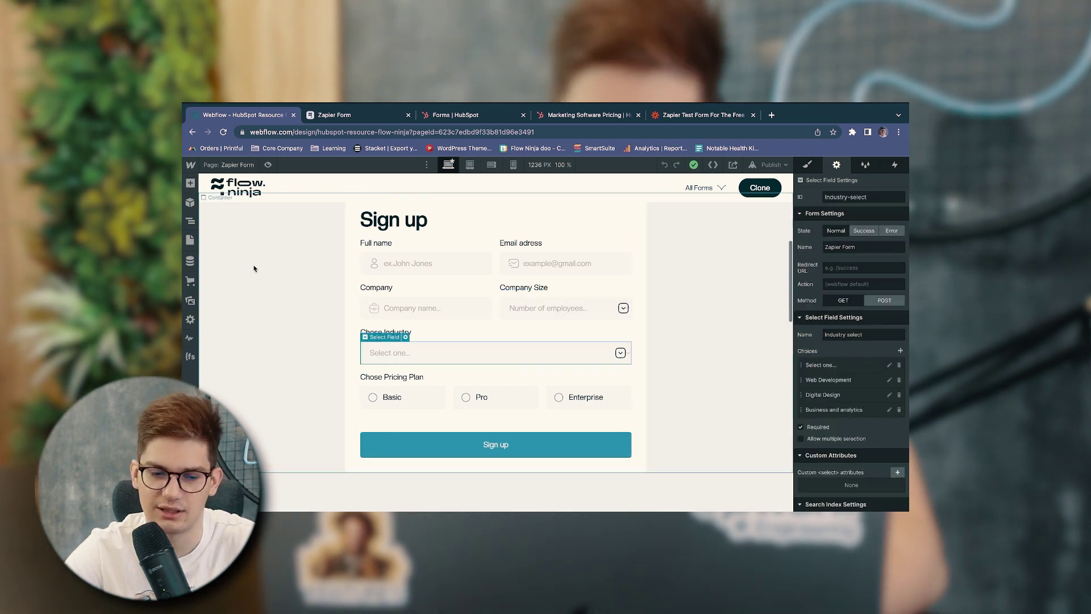
In Zapier Form settings, highlight the validation and nice-select library scripts and the head style code
left_click(191, 239)
scroll(418, 338, "down", 10)
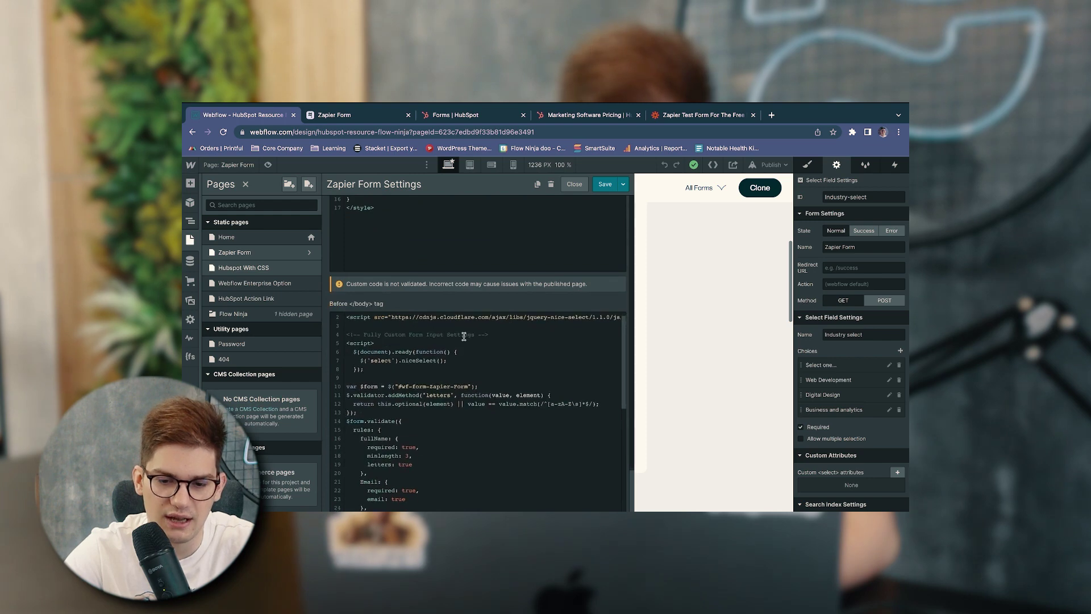
left_click_drag(561, 325, 450, 315)
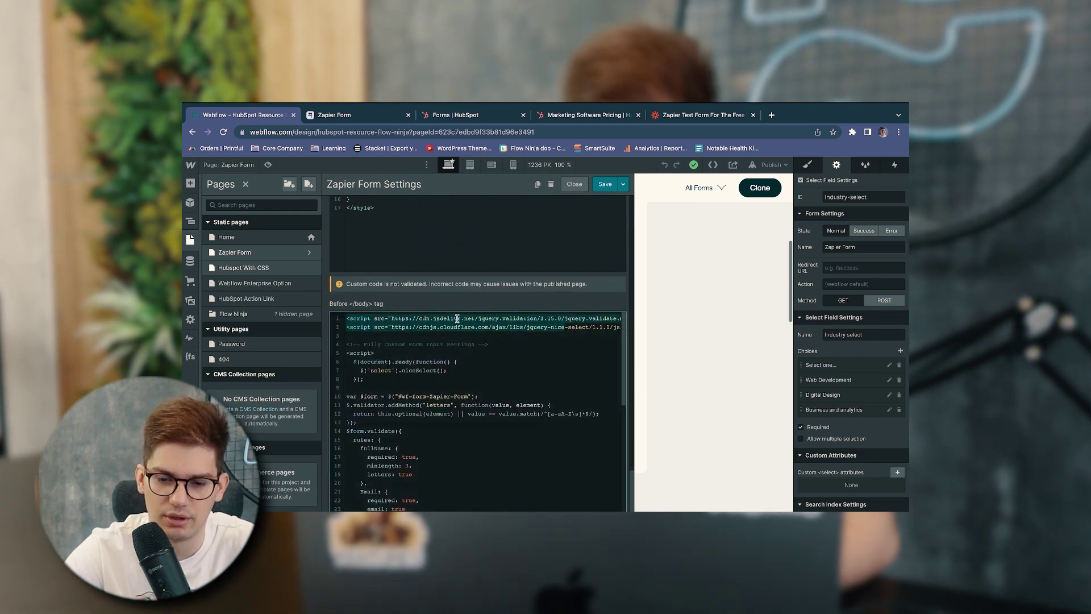
left_click_drag(588, 322, 575, 325)
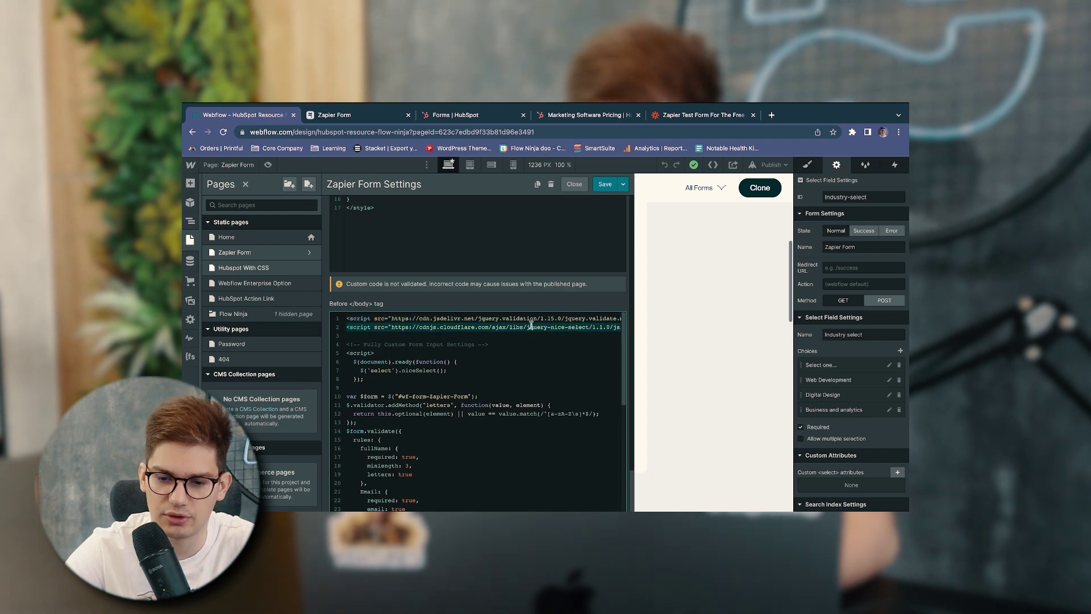
scroll(530, 324, "up", 5)
left_click_drag(375, 396, 345, 274)
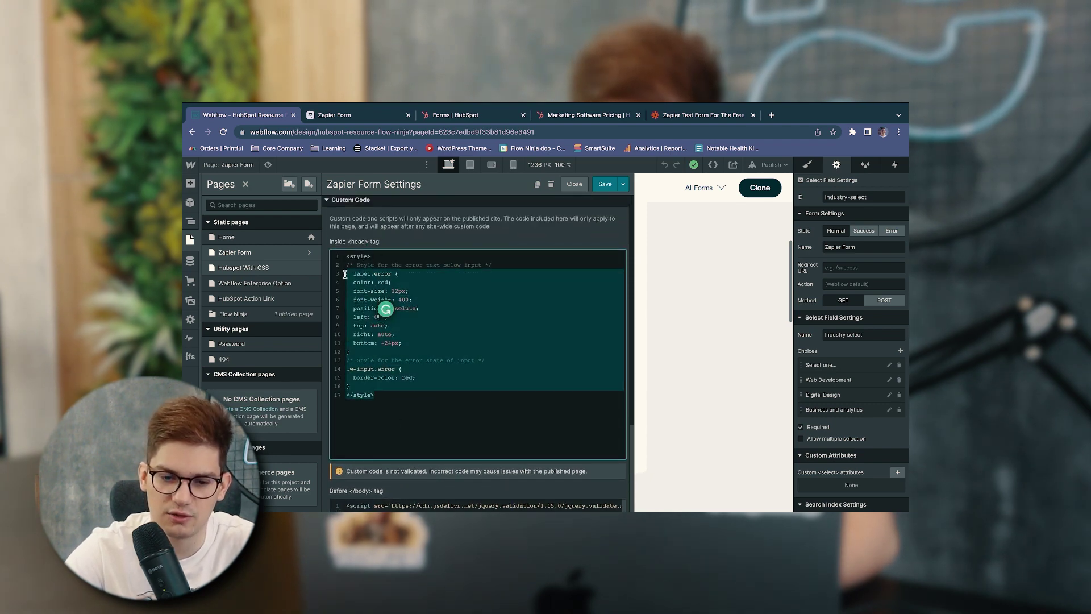
key("ctrl+a")
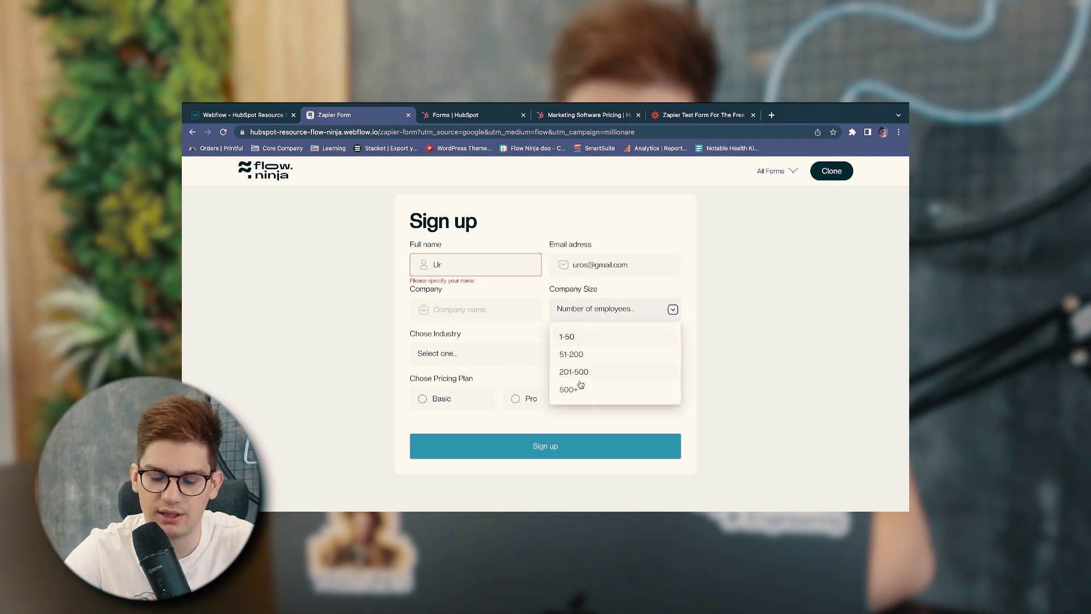
Choose company size 201-500 and Digital Design, autofill the full name, and submit the form
left_click(574, 372)
left_click(540, 355)
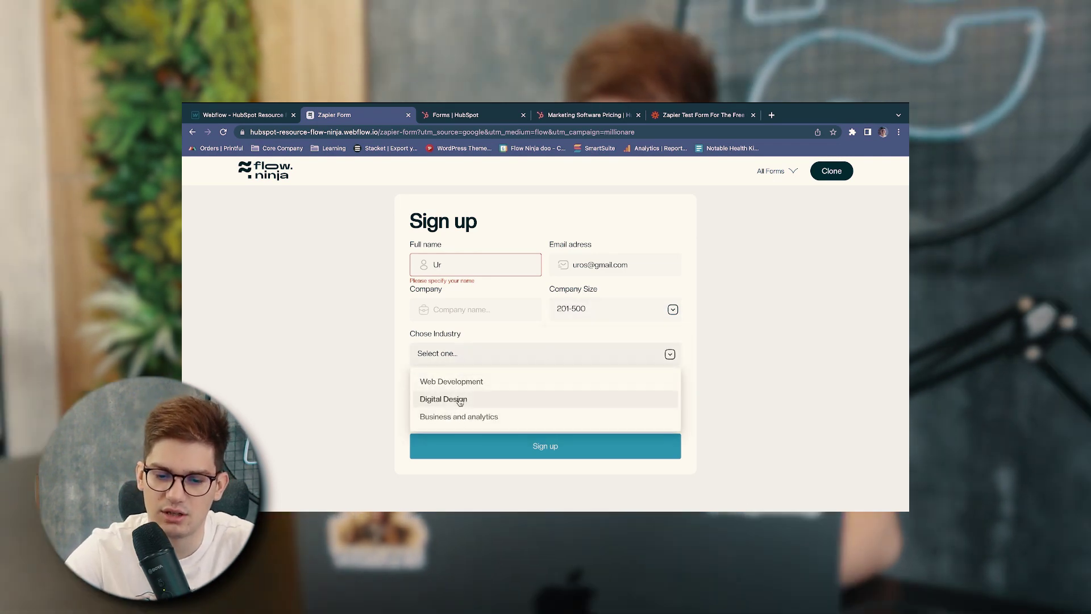
left_click(457, 401)
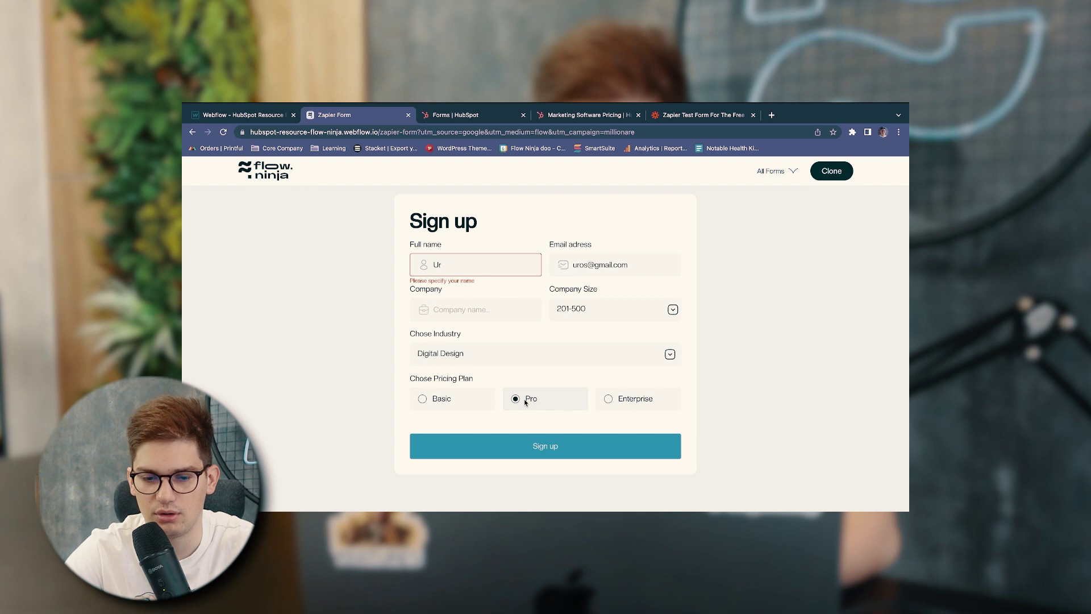
left_click(483, 265)
type("o")
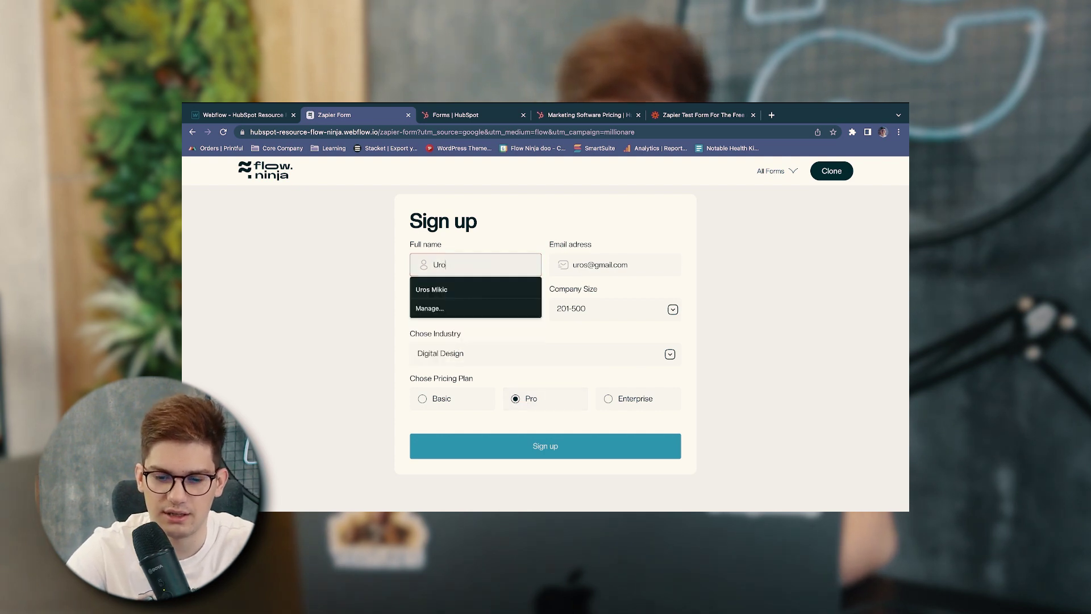
key("Down")
key("Return")
key("Tab")
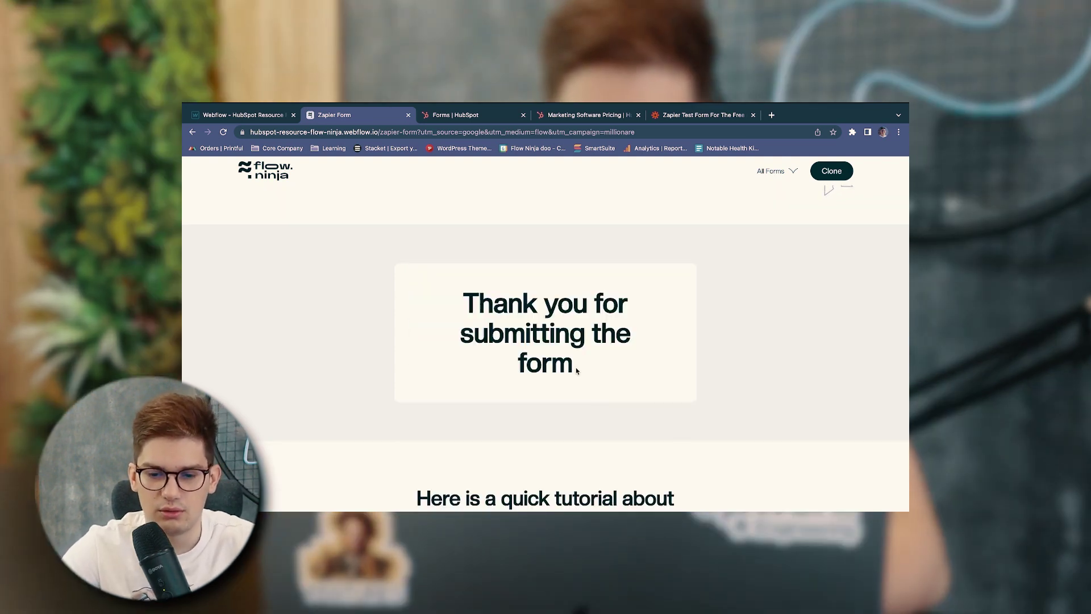
scroll(552, 307, "up", 2)
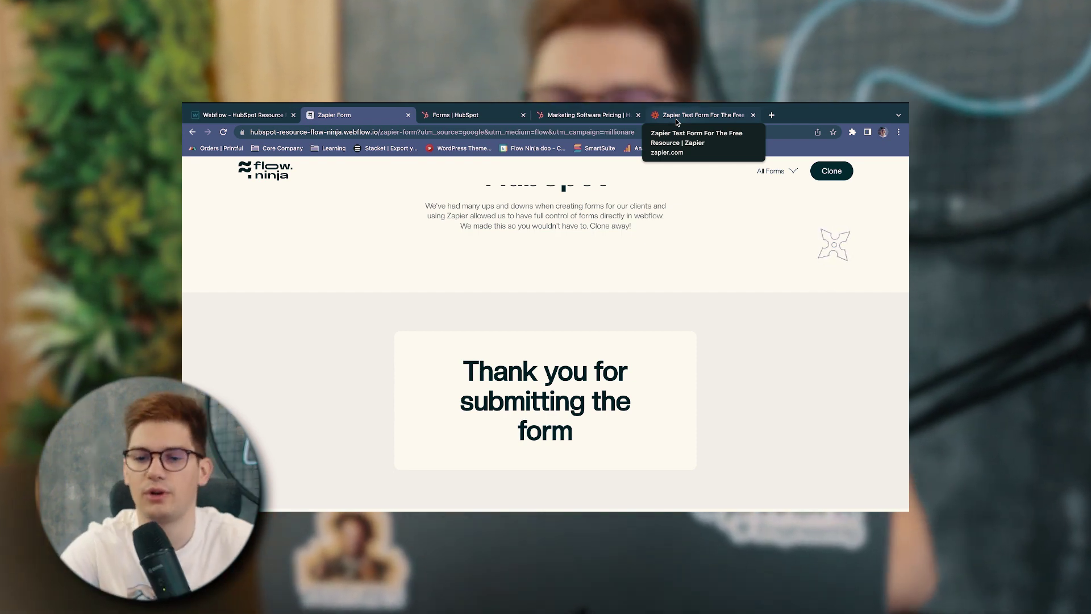
In Zapier, confirm the Webflow Form Submission trigger, account, HubSpot Resource Flow Ninja site and Zapier Form
left_click(676, 119)
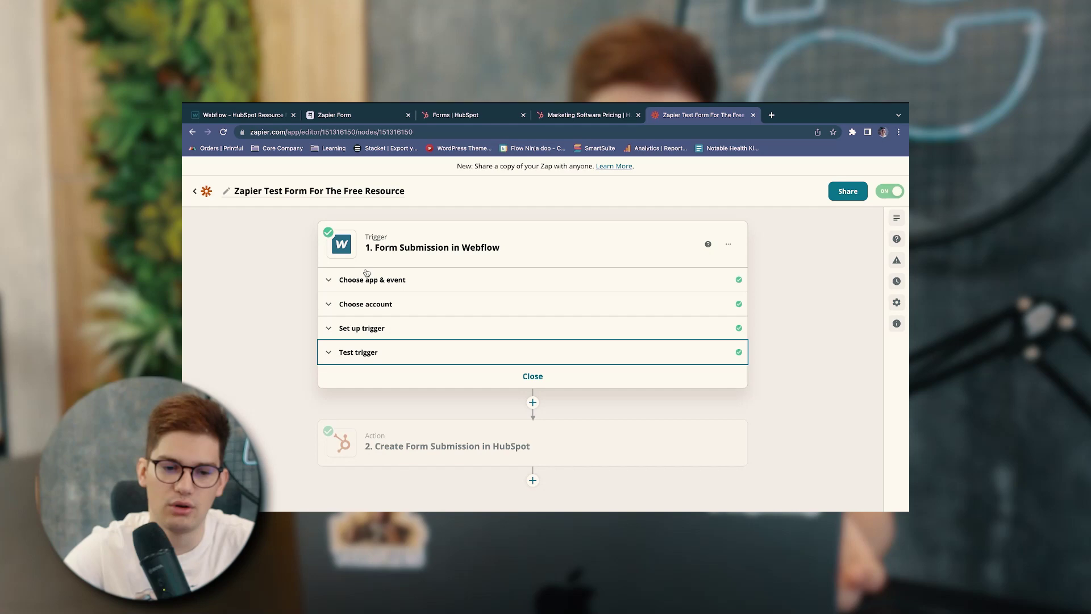
left_click(368, 279)
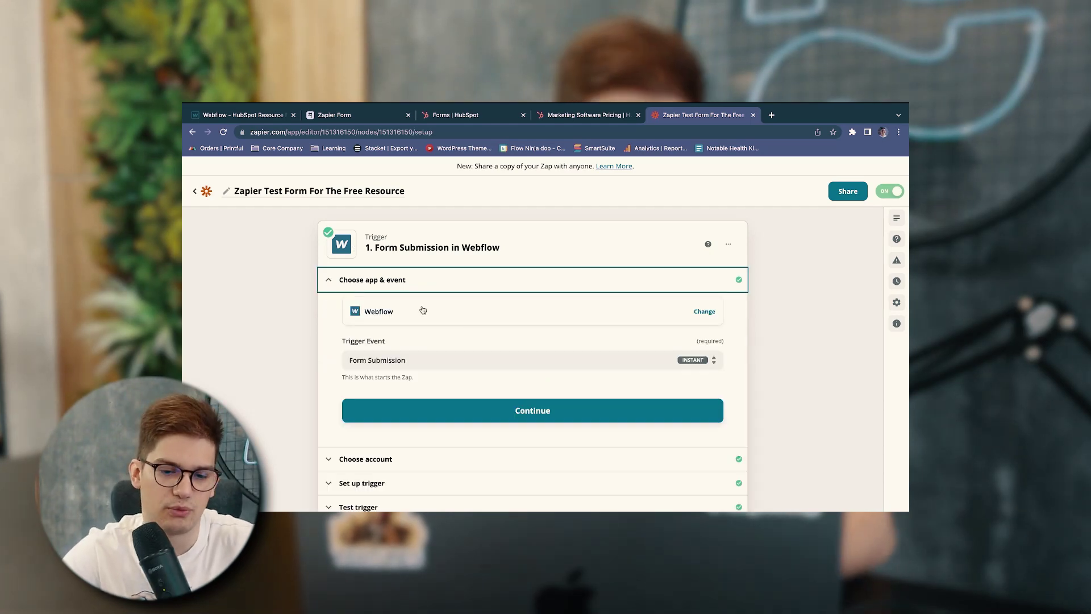
left_click(410, 360)
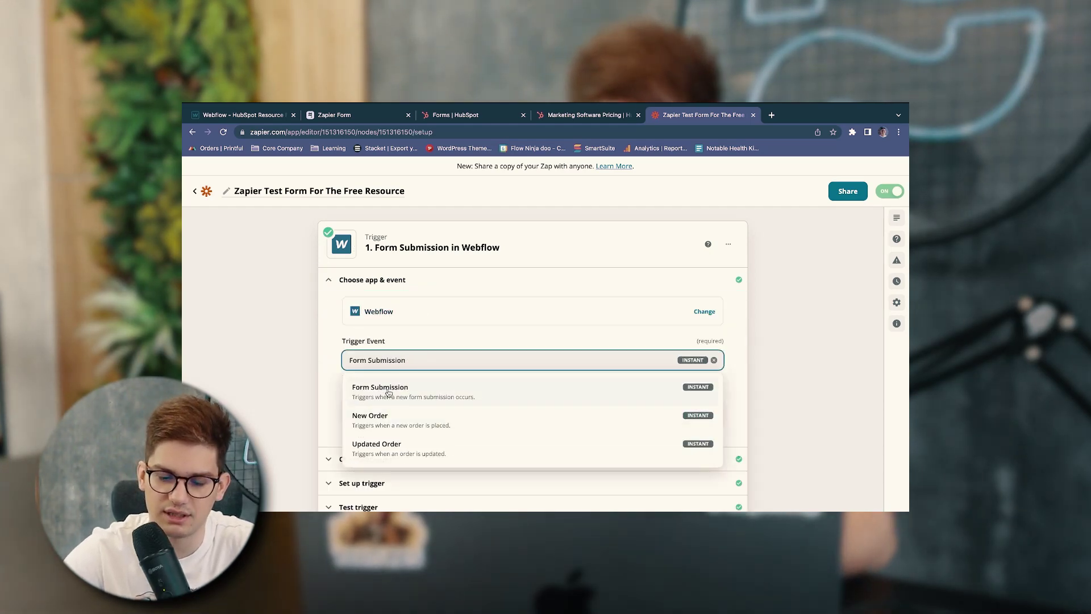
left_click(374, 390)
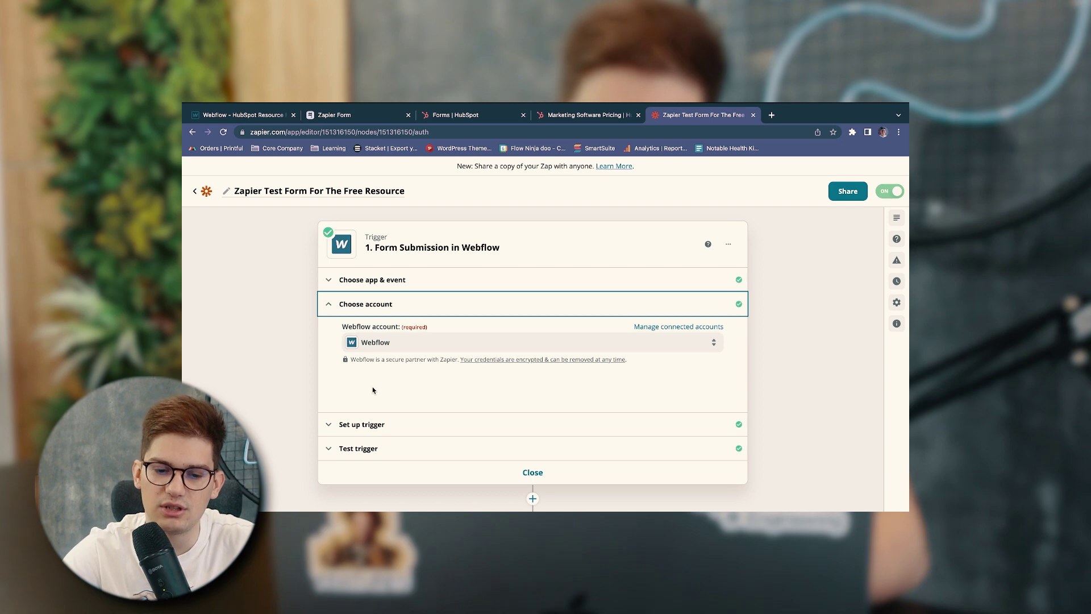
left_click(408, 343)
left_click(394, 424)
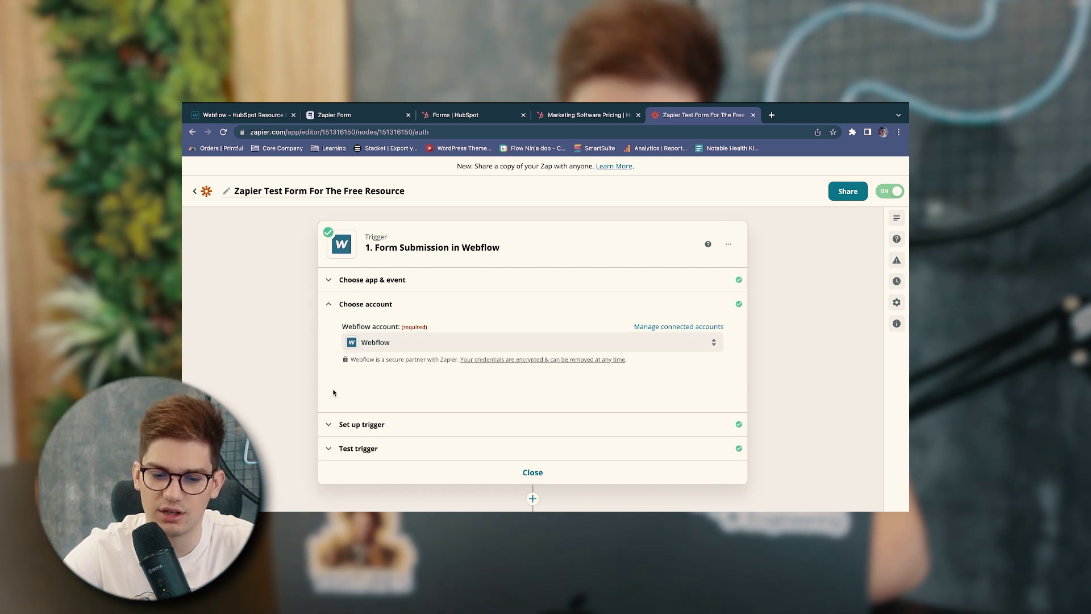
left_click(404, 350)
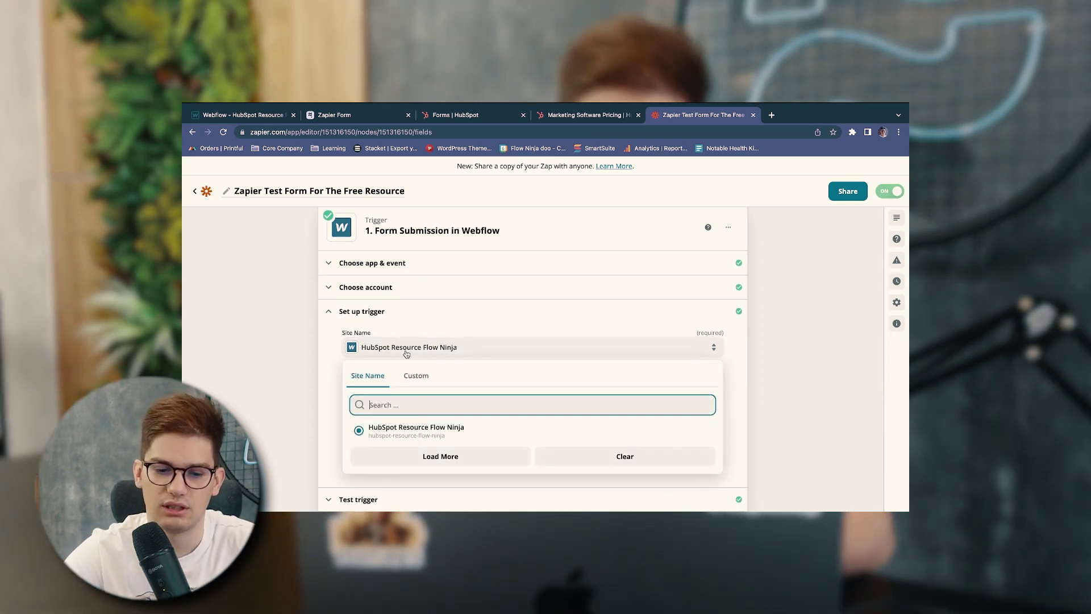
left_click(392, 431)
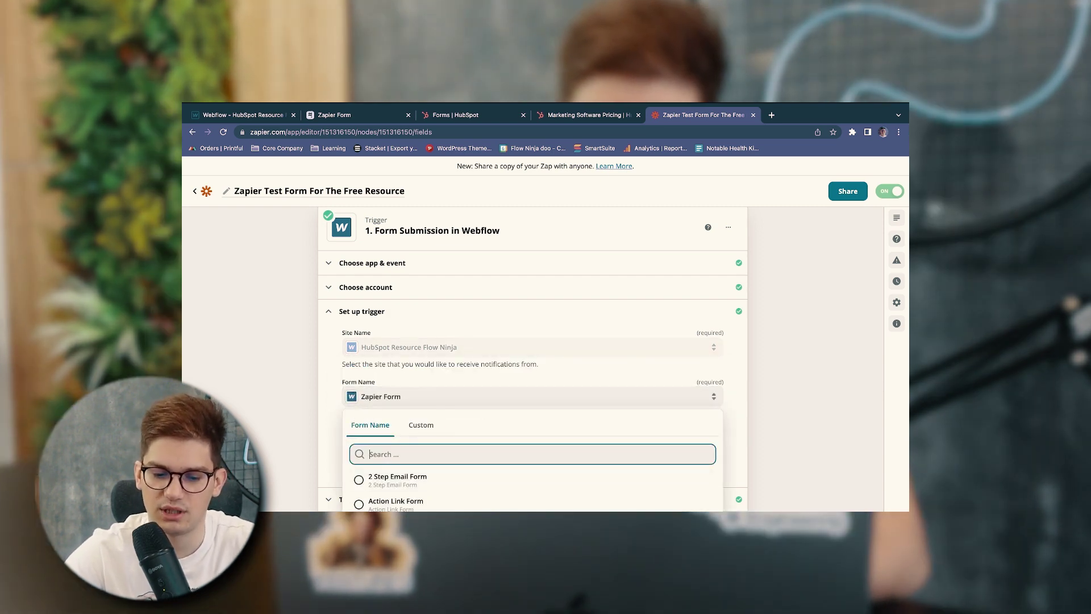
left_click(295, 441)
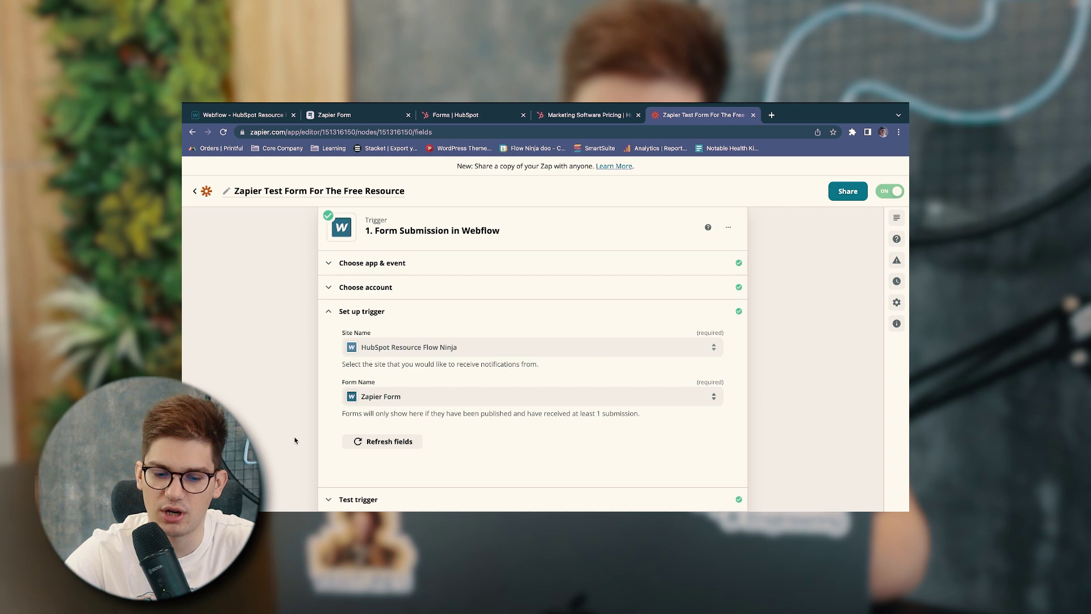
Test the trigger, load Submission D with its UTM values as sample data, and continue
left_click(358, 441)
scroll(465, 431, "down", 1)
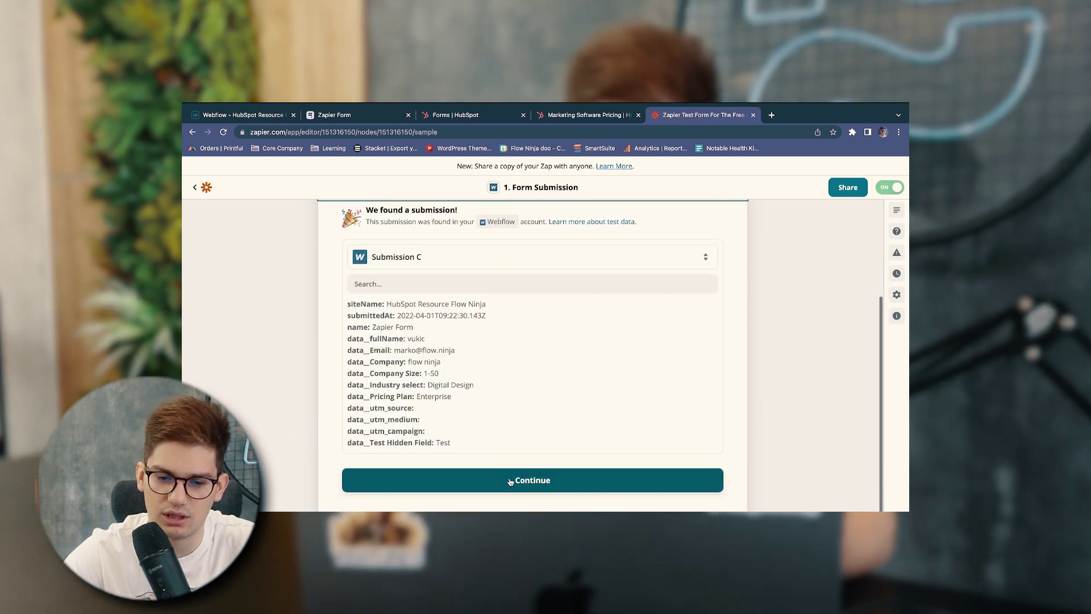
left_click(463, 257)
left_click(510, 387)
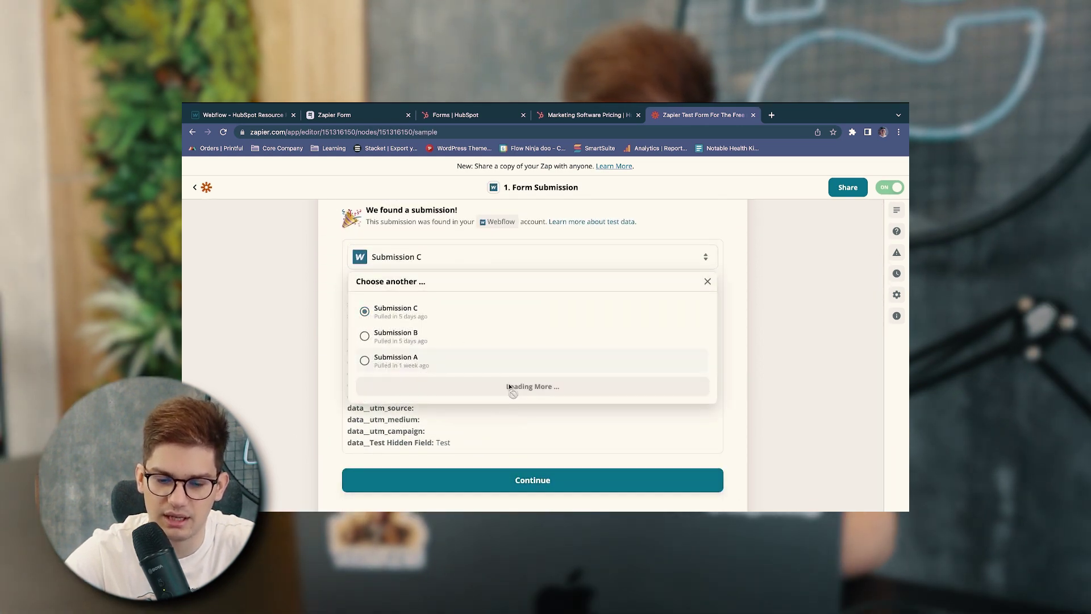
left_click(435, 323)
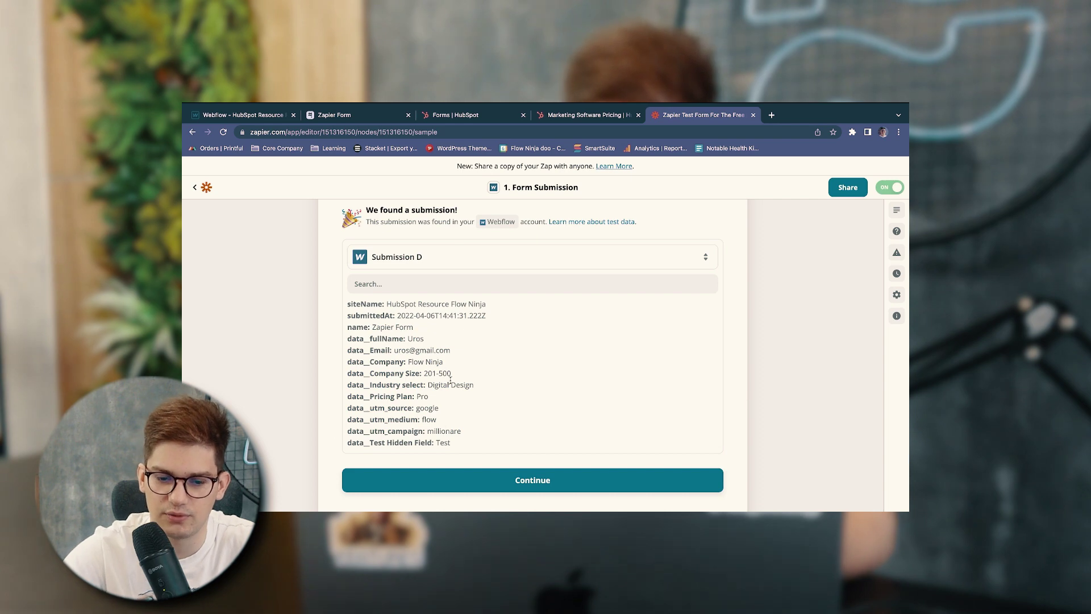
scroll(450, 382, "down", 3)
scroll(450, 393, "up", 2)
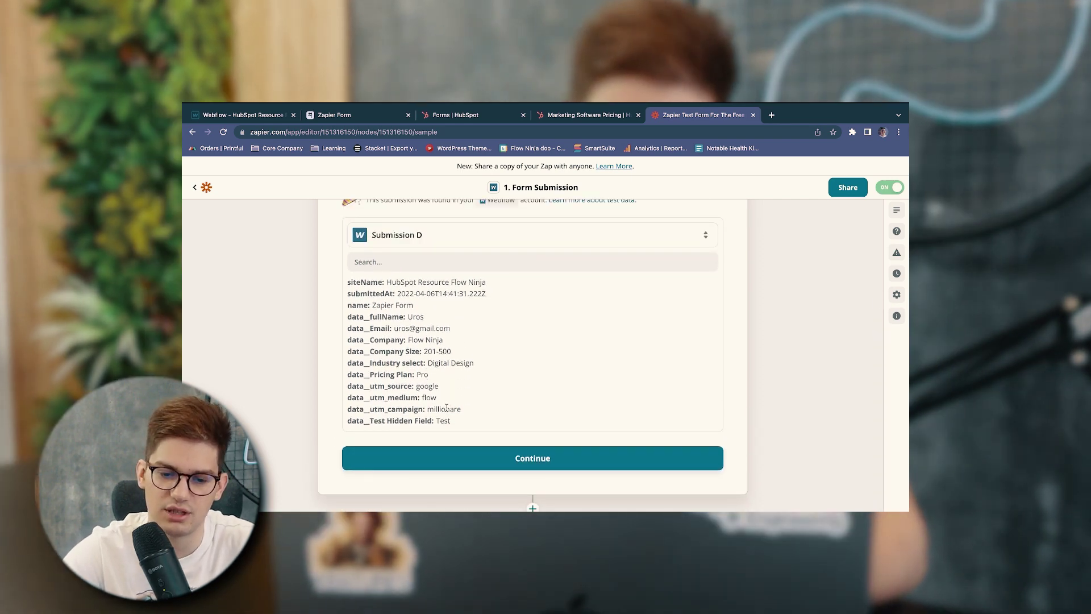
left_click(500, 465)
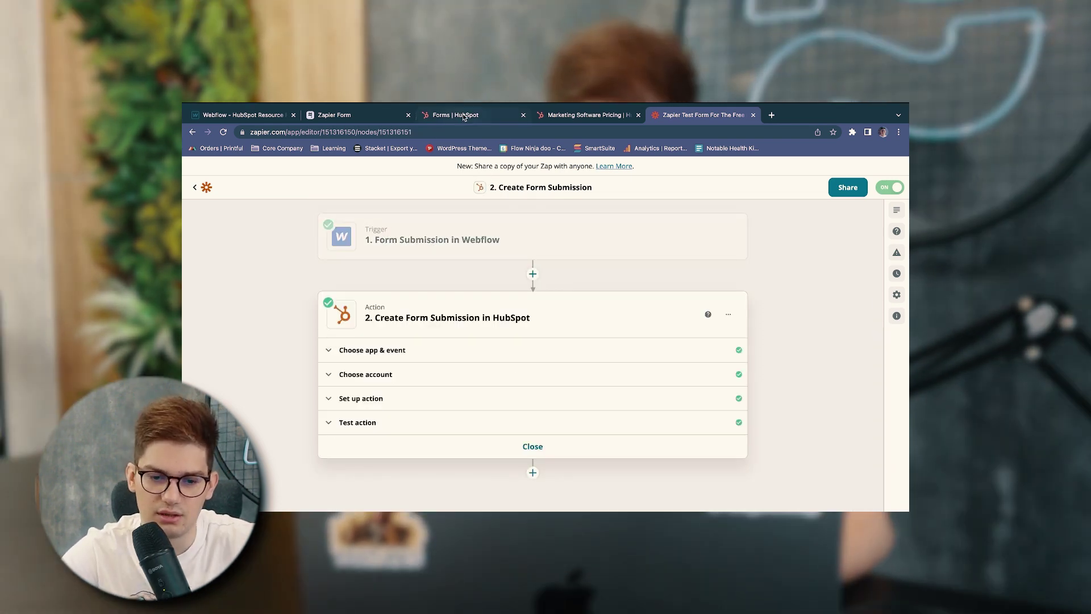
In HubSpot, leave the form editor without publishing and reopen Zapier Resource Form for editing
left_click(463, 117)
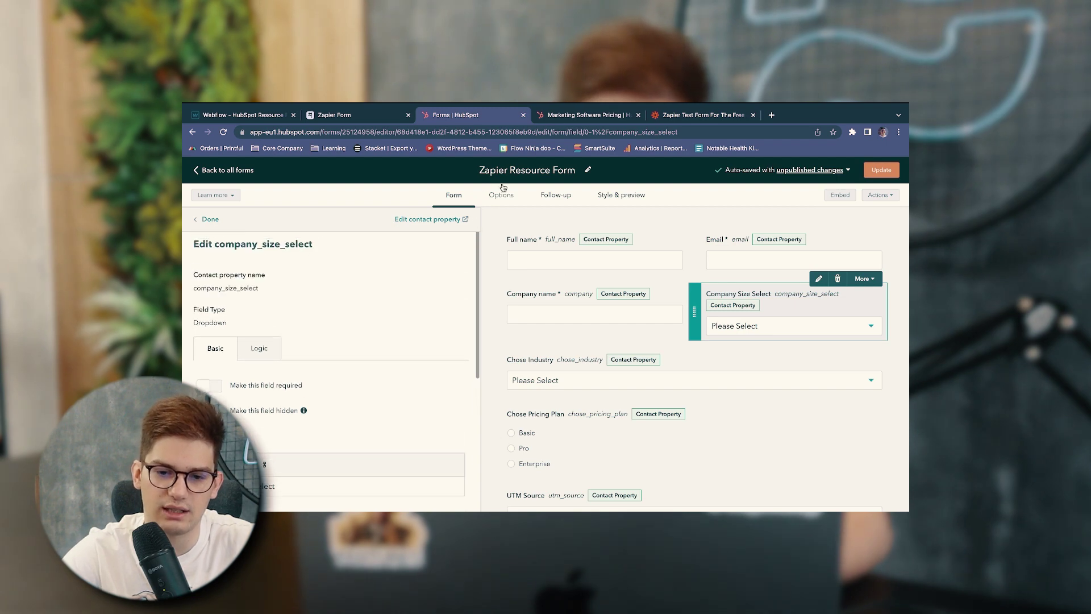
left_click(205, 219)
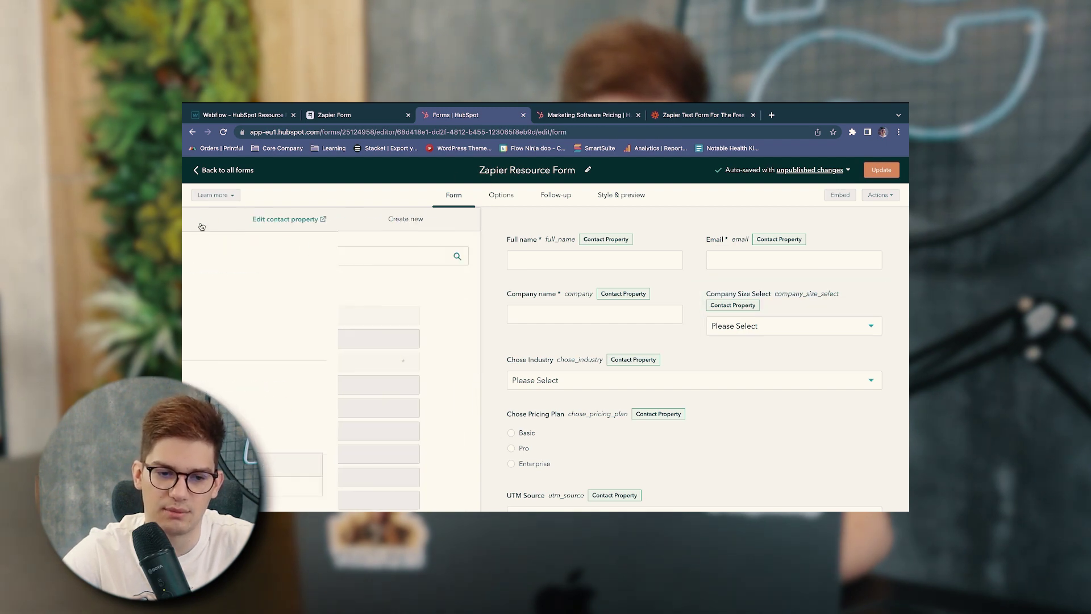
left_click(228, 170)
left_click(501, 265)
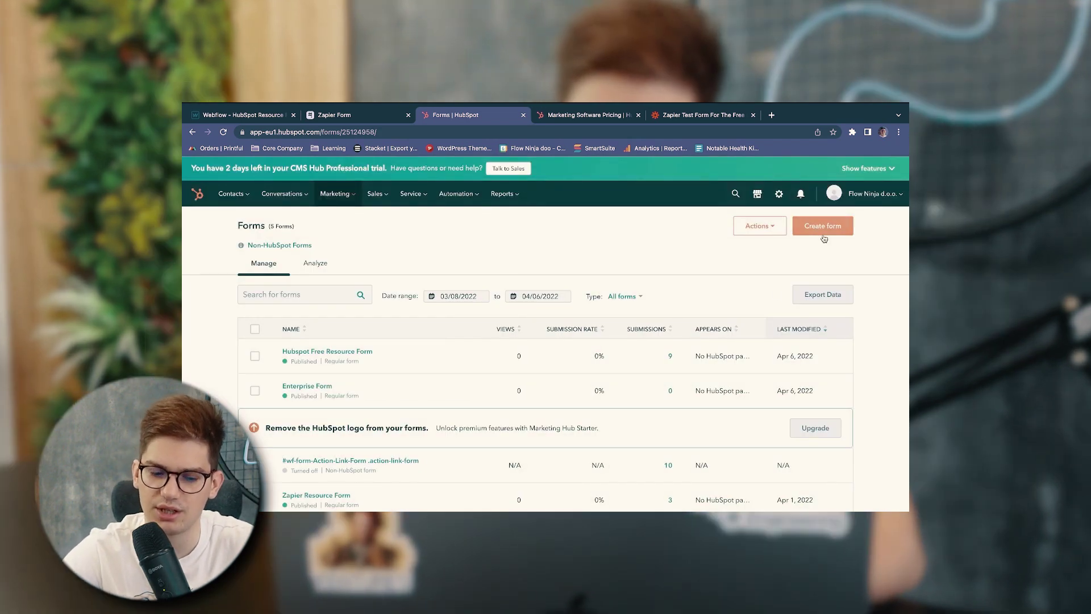
scroll(500, 351, "down", 1)
left_click(336, 447)
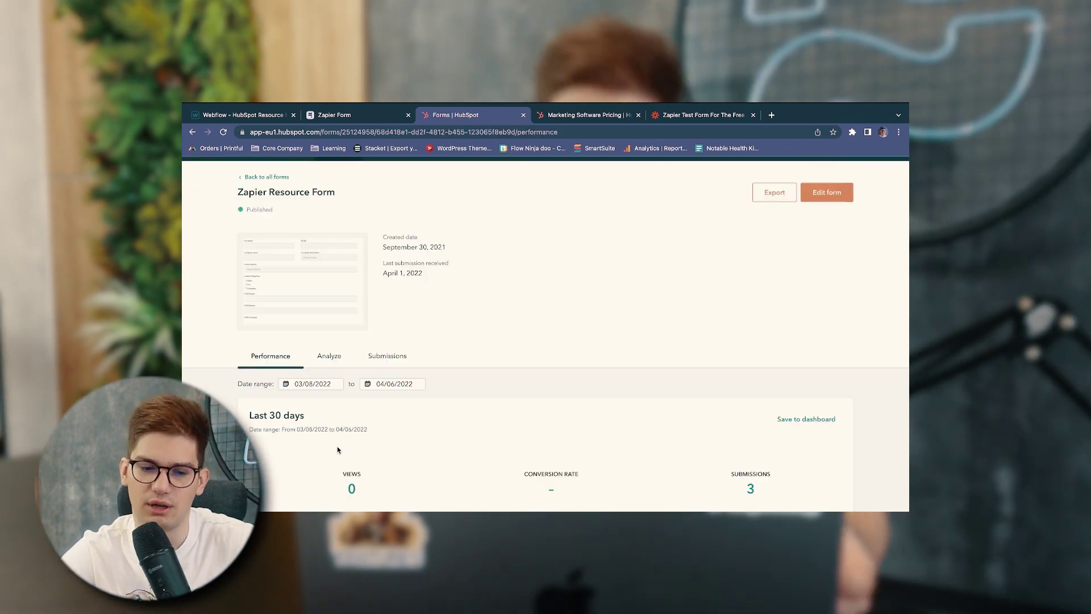
left_click(830, 194)
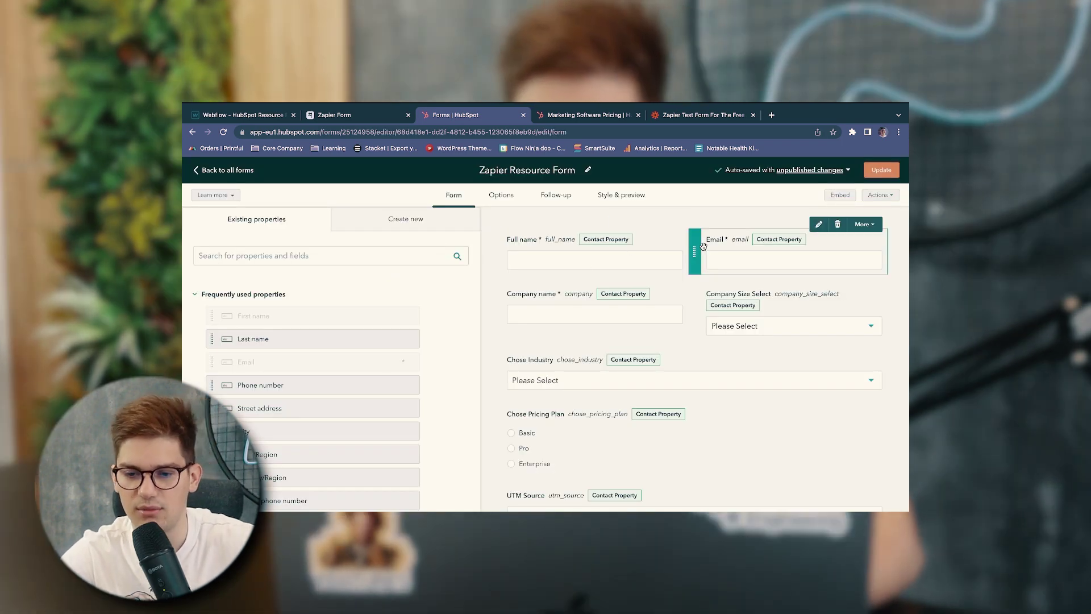
Review the options of the Company Size Select, Chose Industry and Chose Pricing Plan fields
left_click(753, 306)
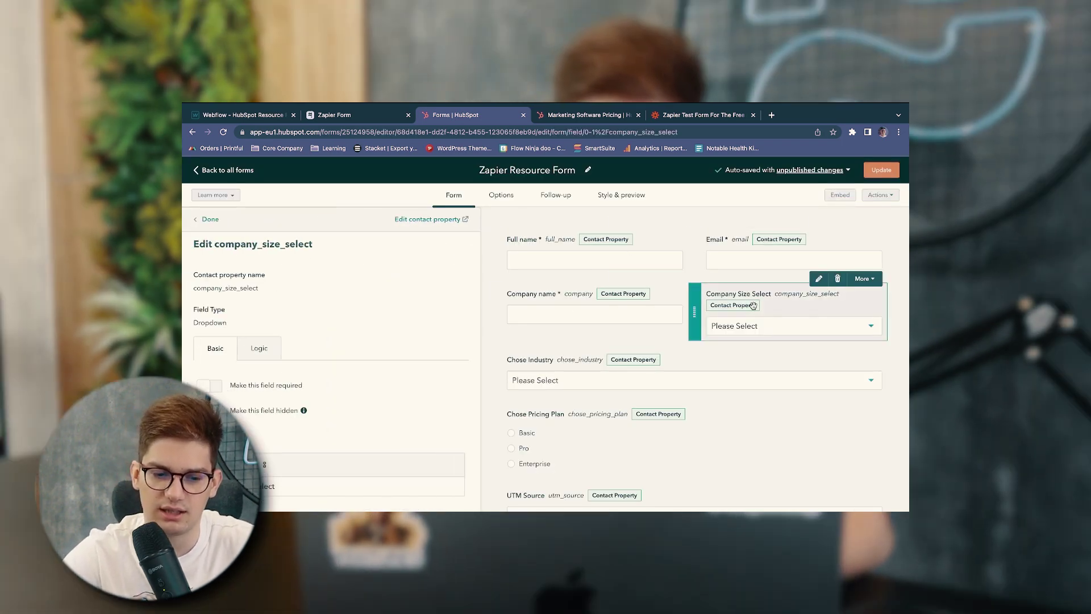
scroll(298, 395, "down", 5)
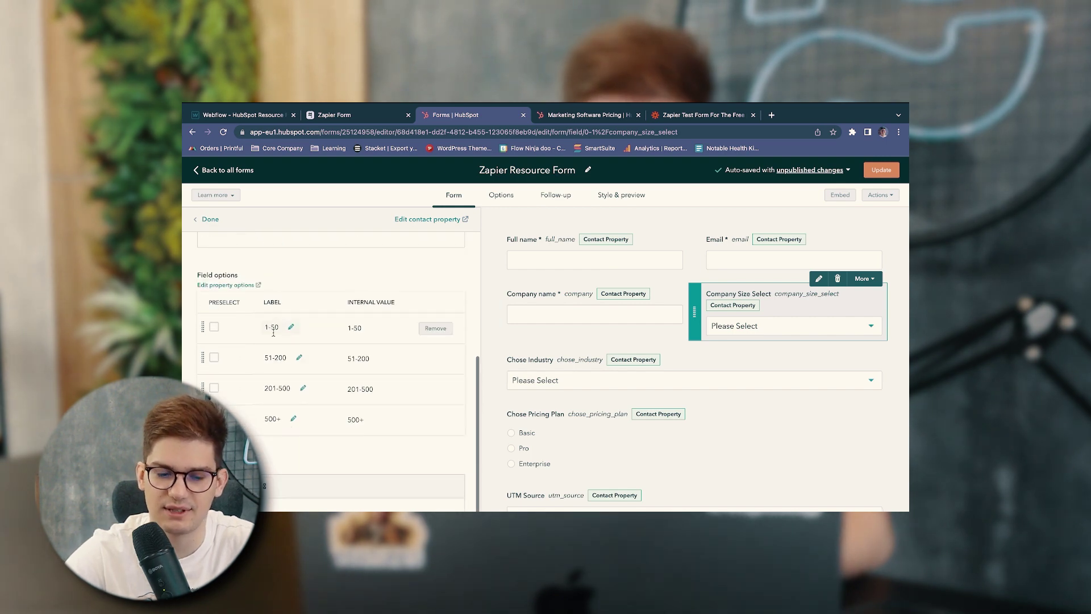
left_click(554, 382)
scroll(300, 385, "down", 5)
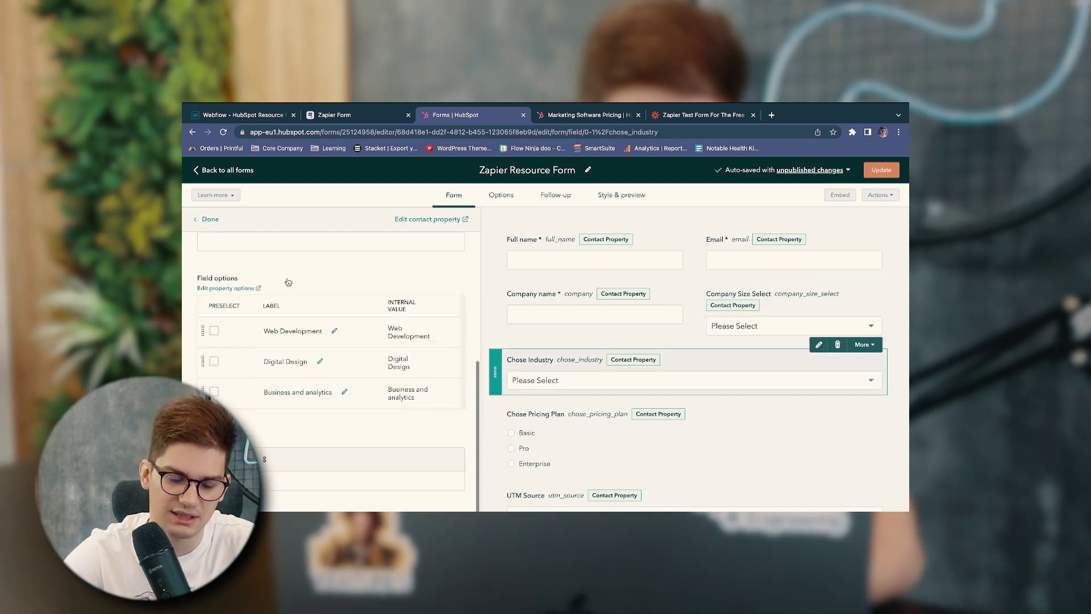
left_click(569, 424)
scroll(350, 419, "down", 3)
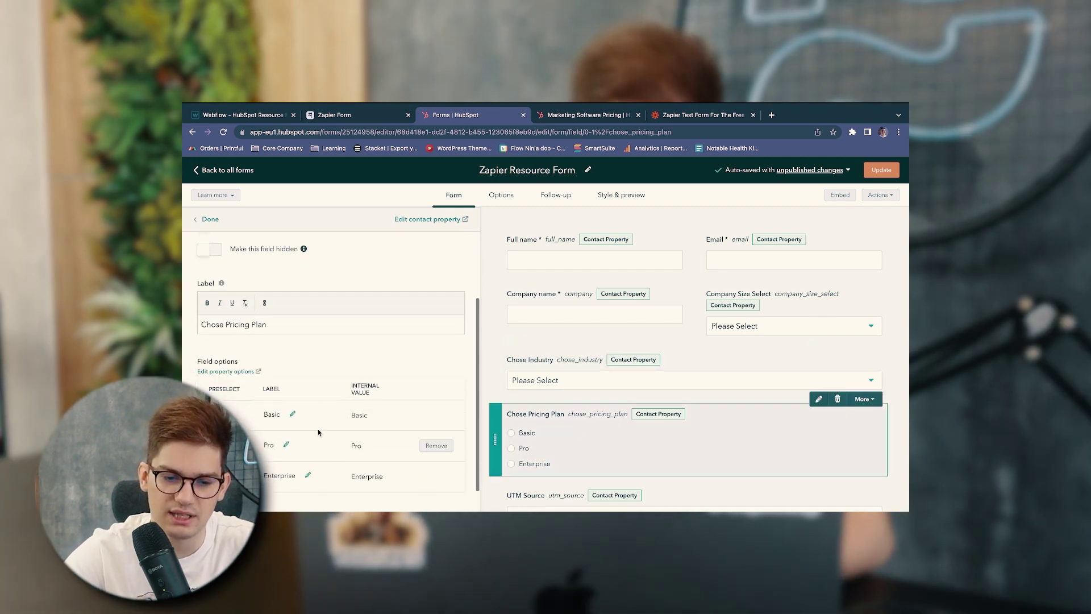
scroll(318, 435, "down", 1)
scroll(533, 390, "down", 4)
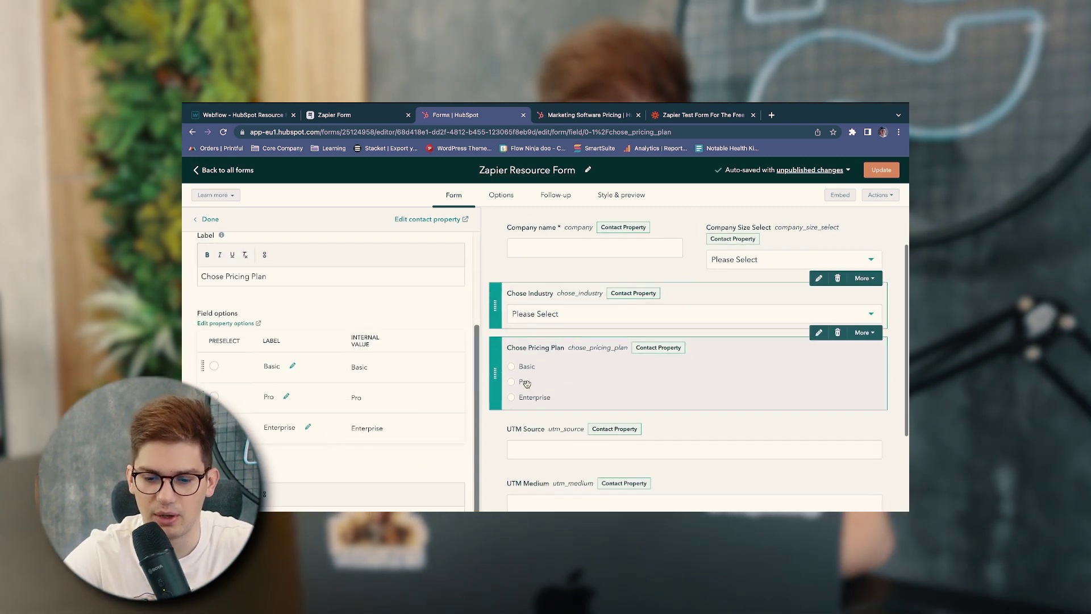
scroll(533, 390, "down", 2)
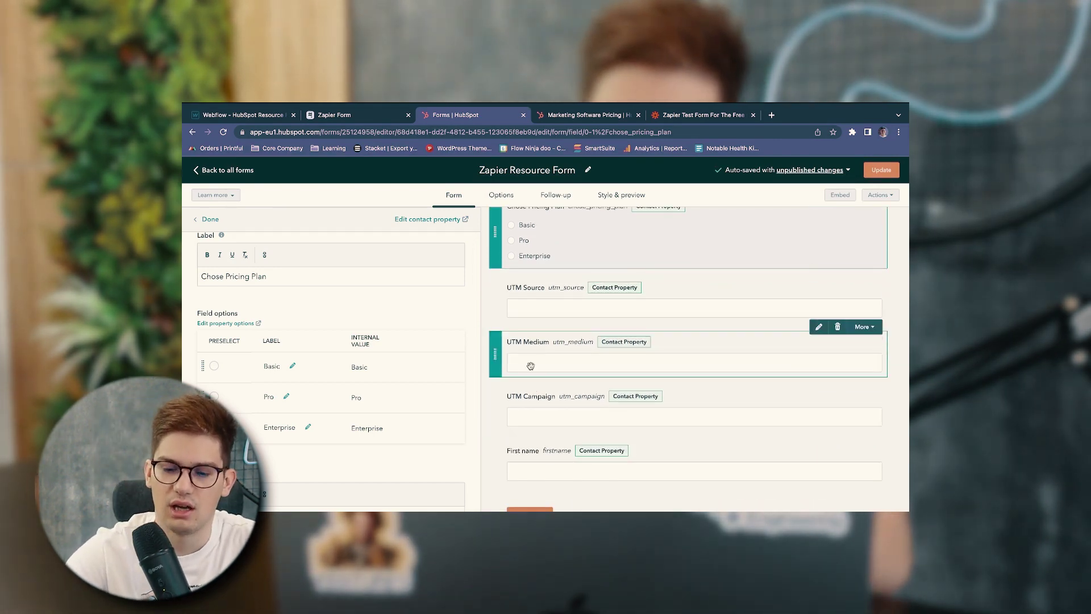
scroll(552, 256, "up", 4)
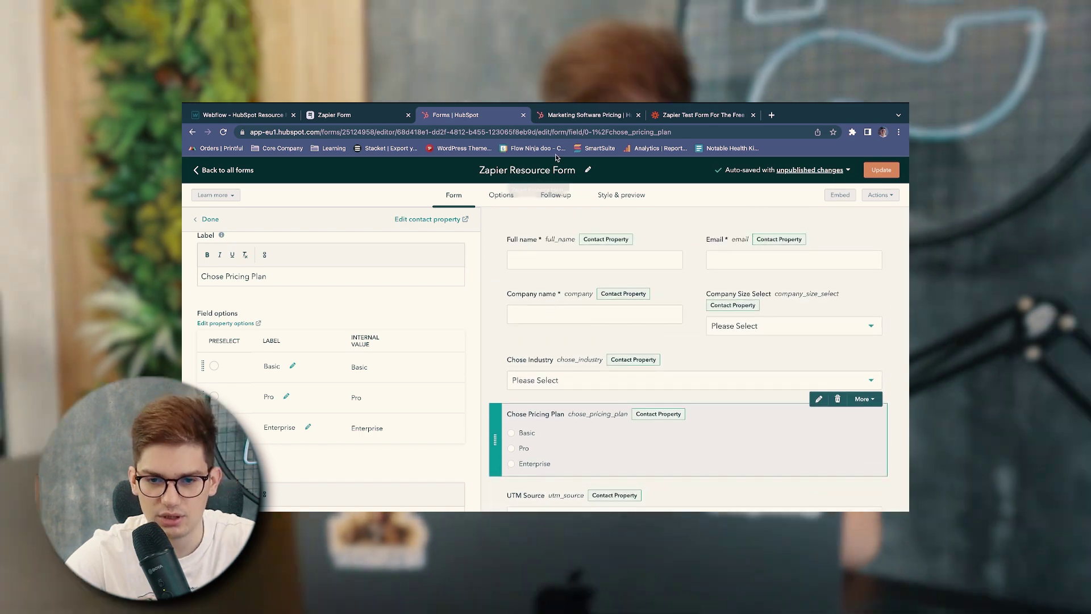
Review the Zapier HubSpot step's Create Form Submission event and HubSpot account settings
left_click(560, 115)
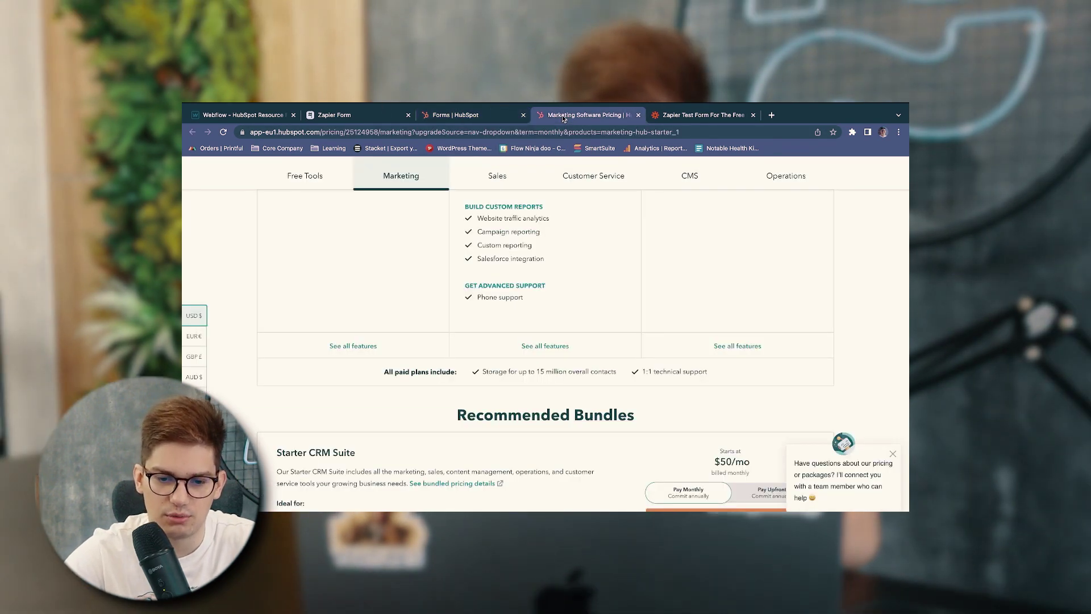
left_click(678, 117)
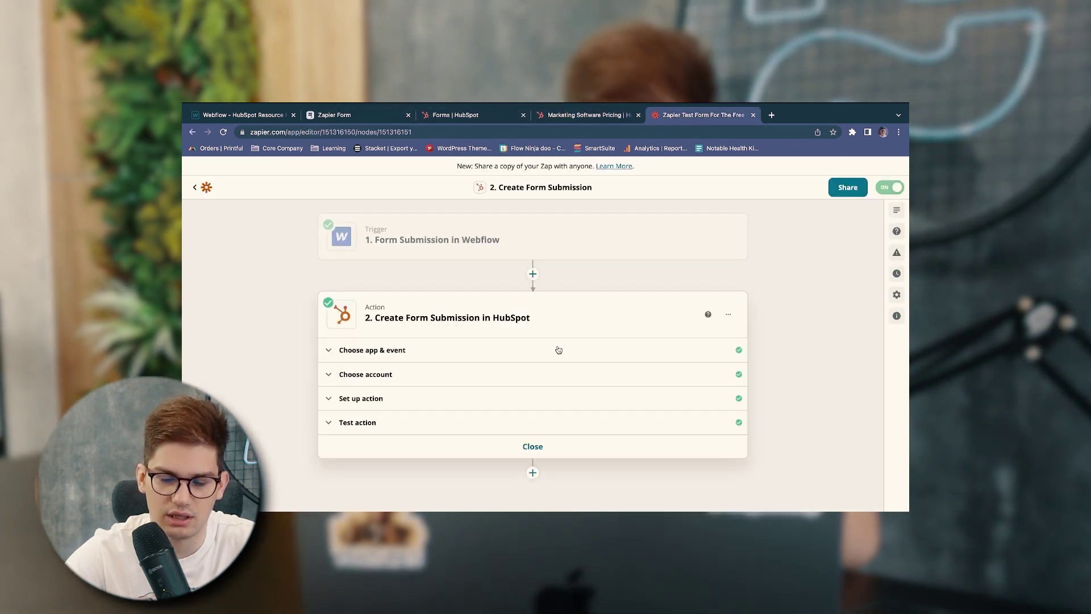
left_click(399, 357)
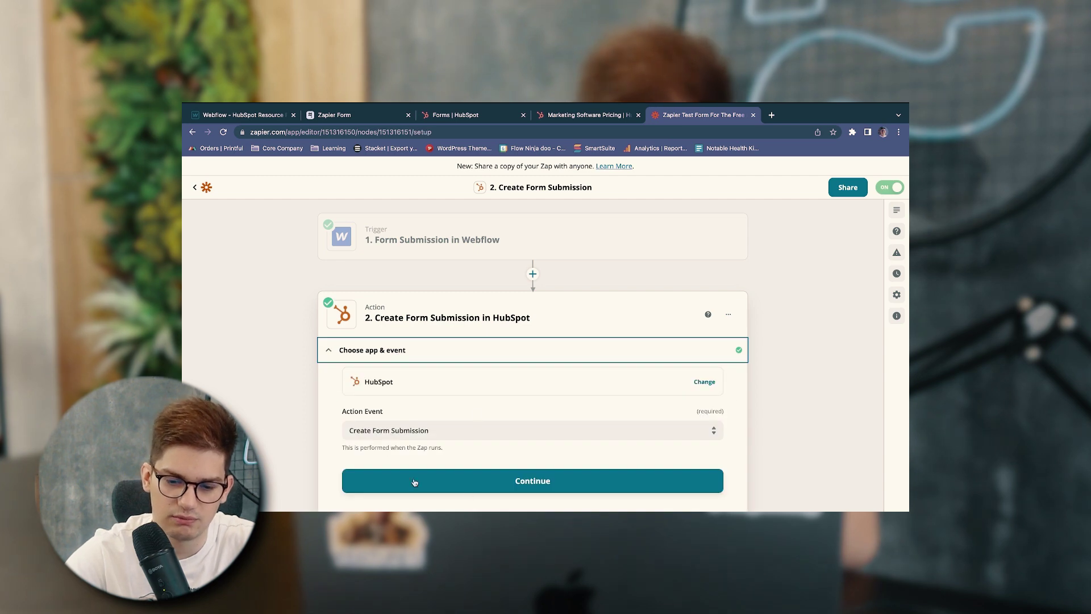
left_click(431, 432)
scroll(337, 431, "down", 1)
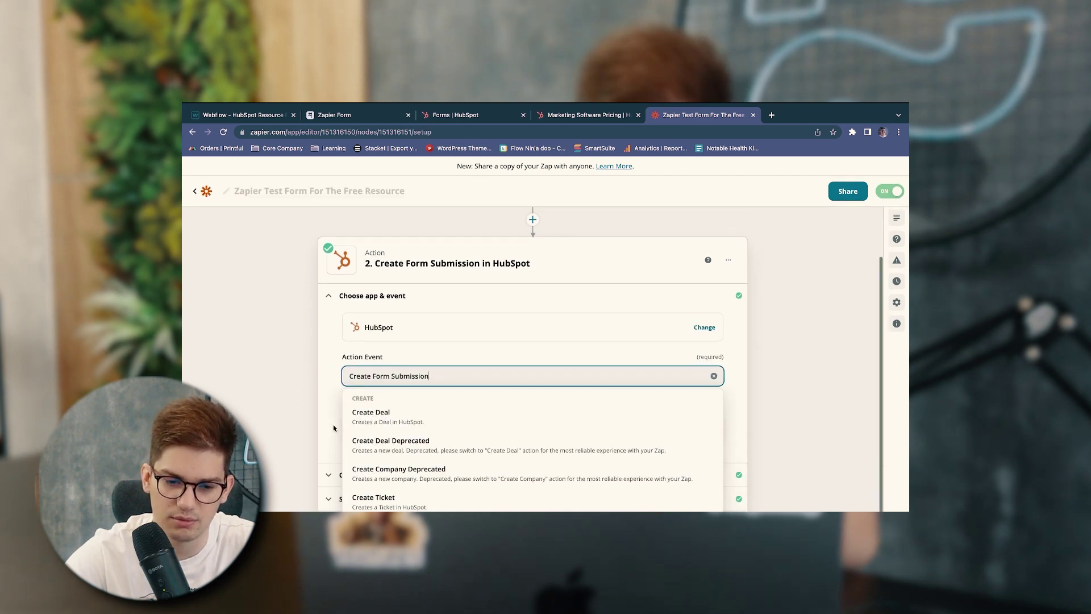
left_click(328, 416)
left_click(371, 446)
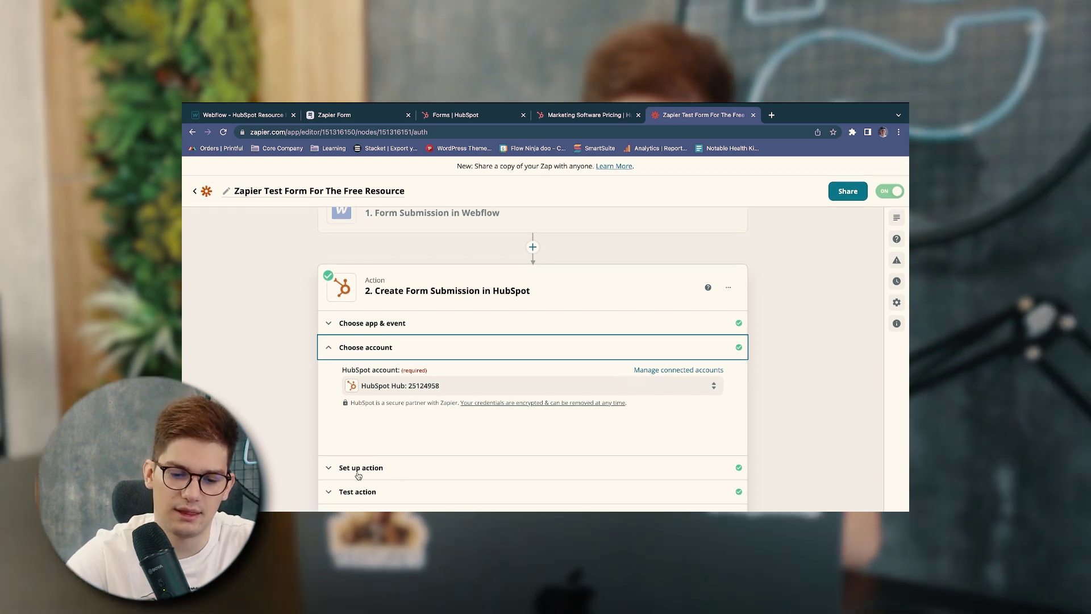
Check the Webflow and UTM field mapping, then retest so a form is sent to HubSpot
left_click(356, 469)
scroll(335, 449, "down", 4)
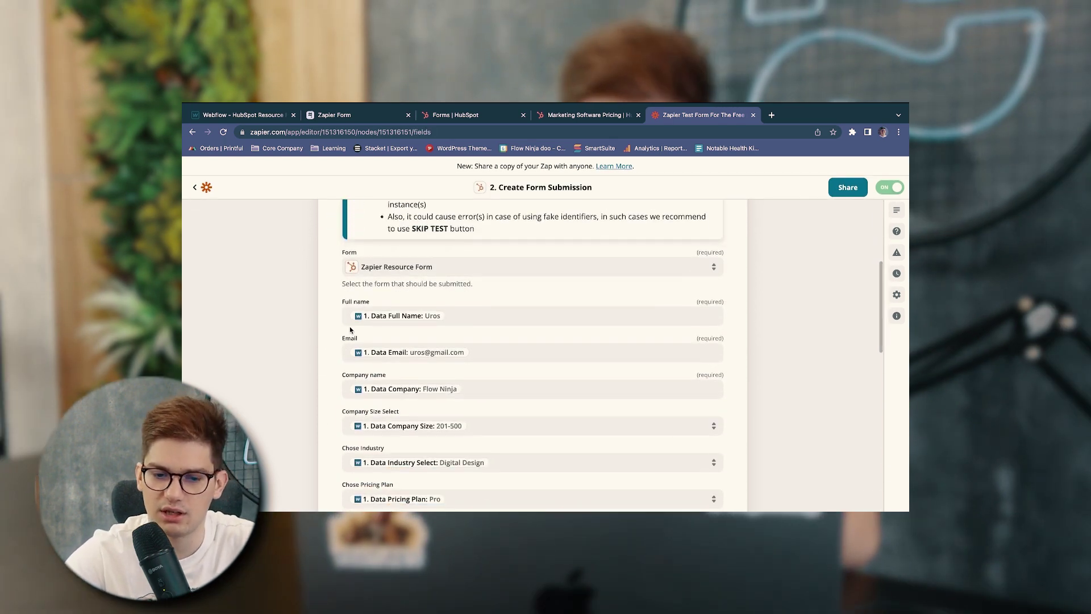
scroll(344, 392, "down", 2)
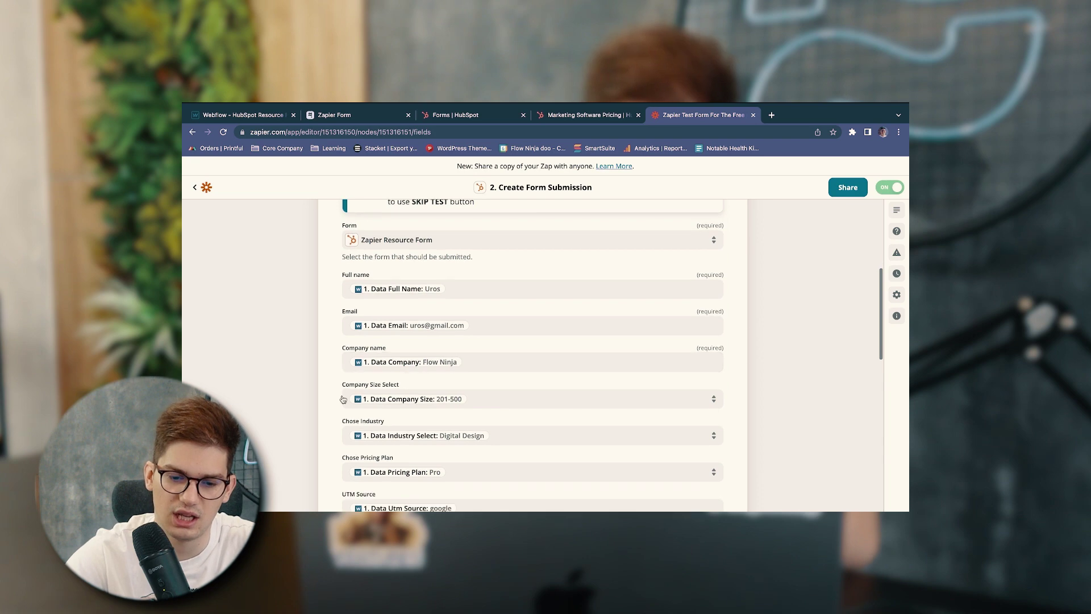
scroll(341, 427, "down", 1)
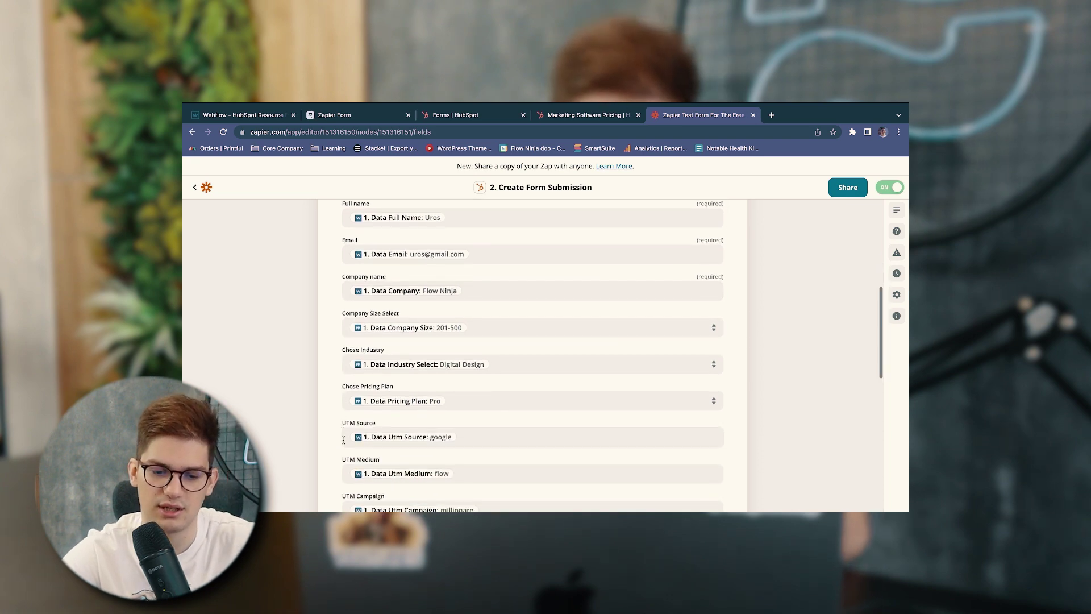
scroll(347, 505, "down", 15)
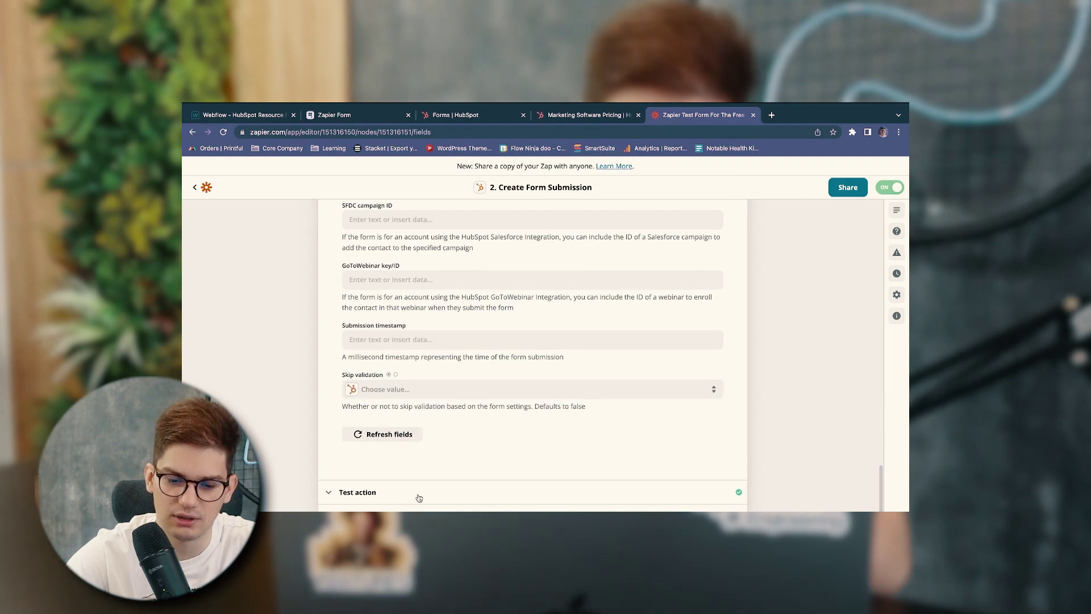
left_click(411, 499)
left_click(553, 465)
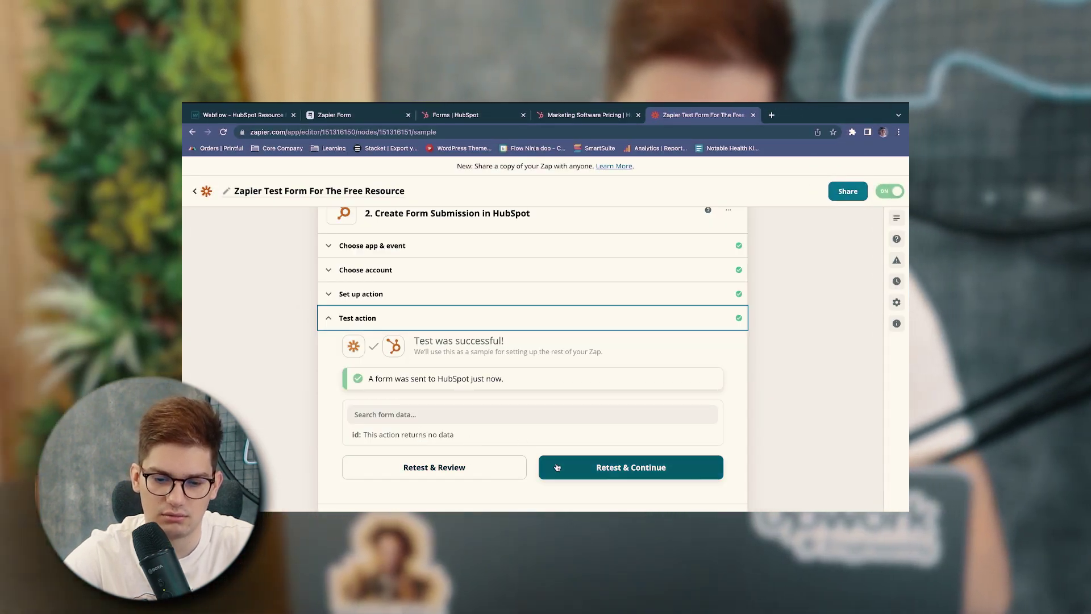
left_click(483, 466)
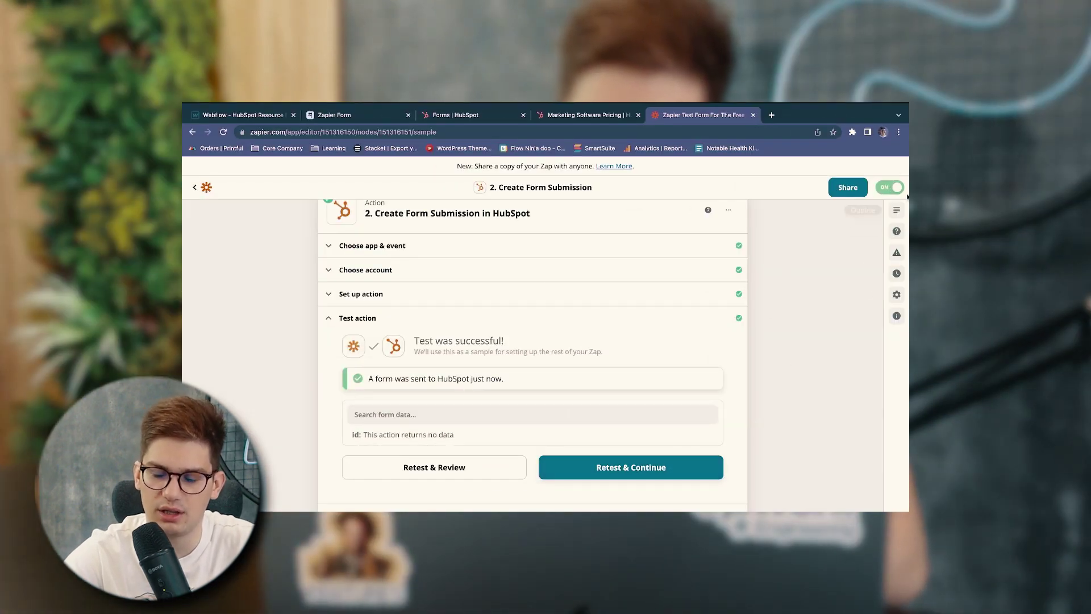
Exit the HubSpot form editor to all forms, leaving with unpublished changes
left_click(581, 116)
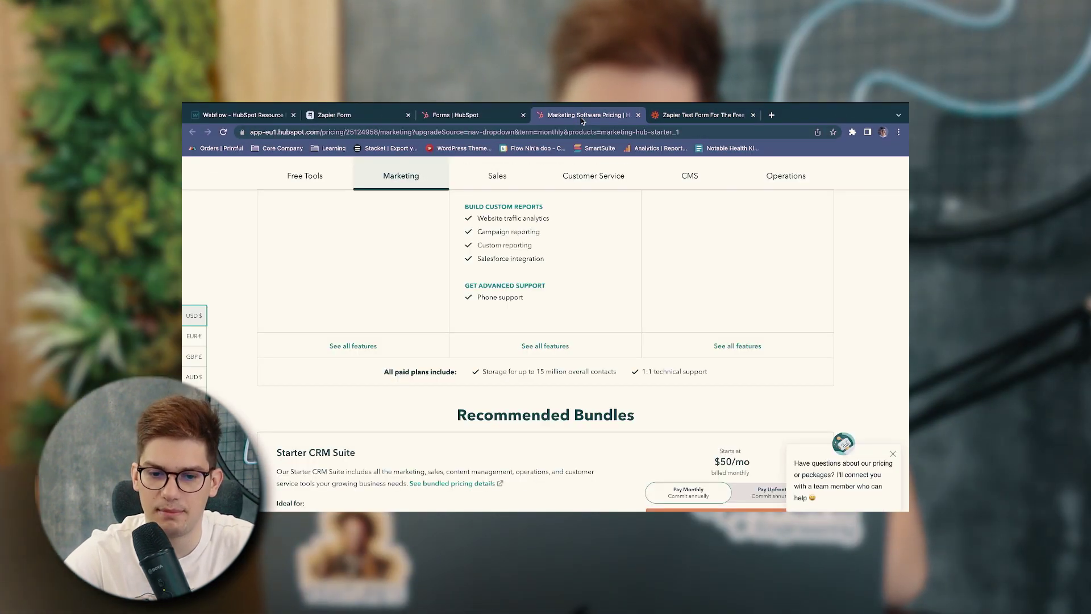
scroll(426, 304, "up", 10)
left_click(449, 117)
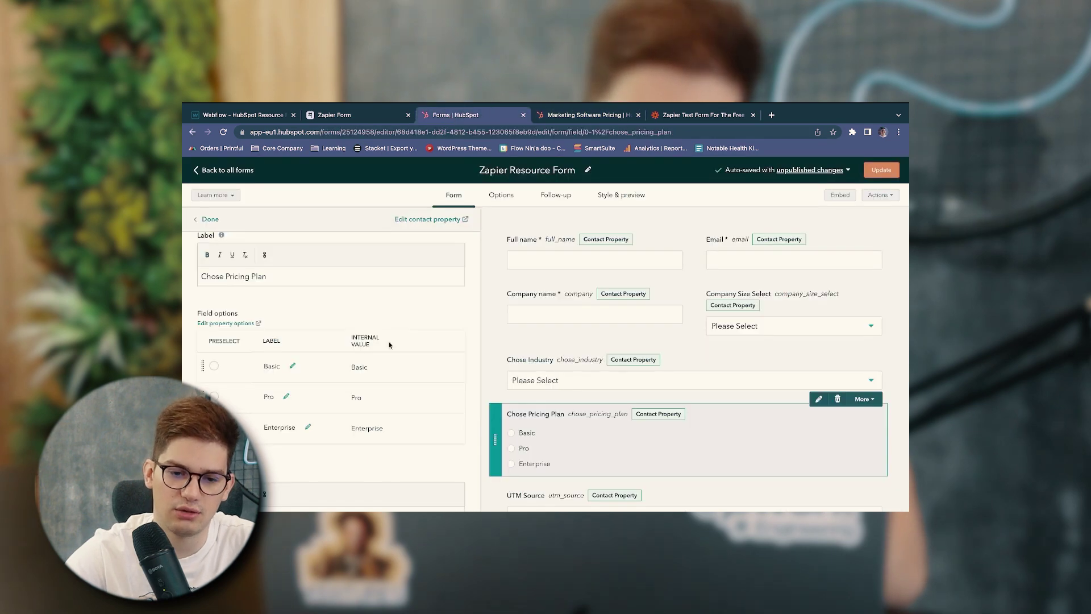
left_click(216, 171)
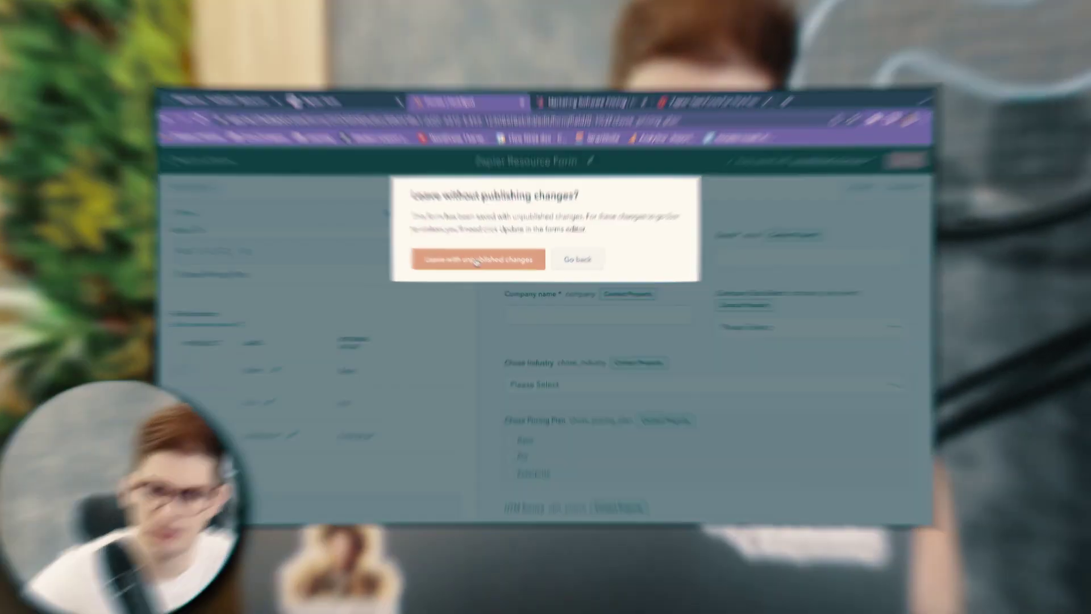
left_click(481, 259)
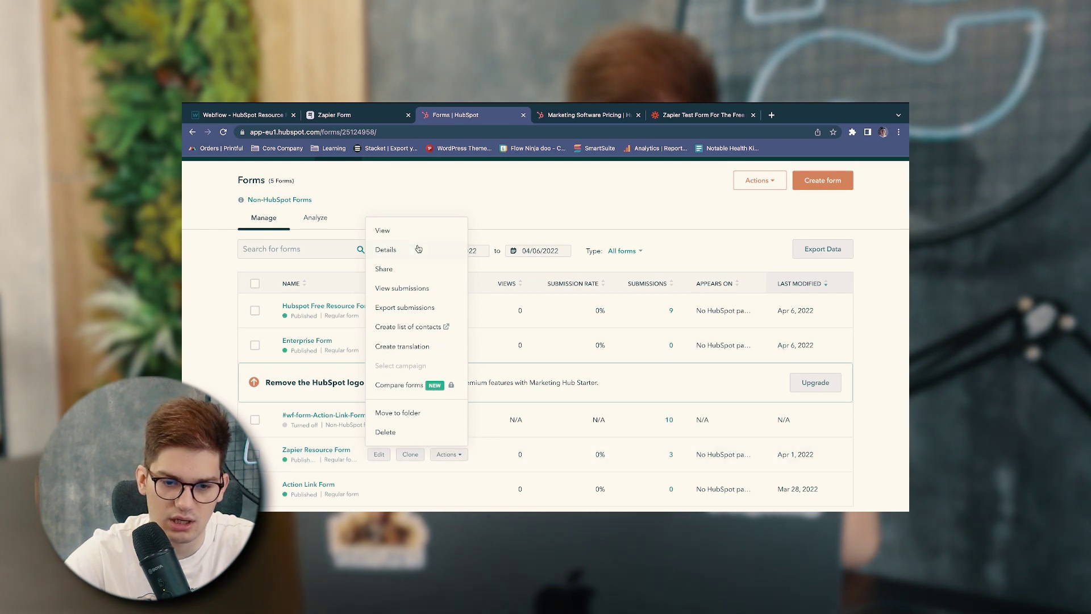
Open Zapier Resource Form's details and its Submissions list showing the April 6, 2022 entries
left_click(406, 248)
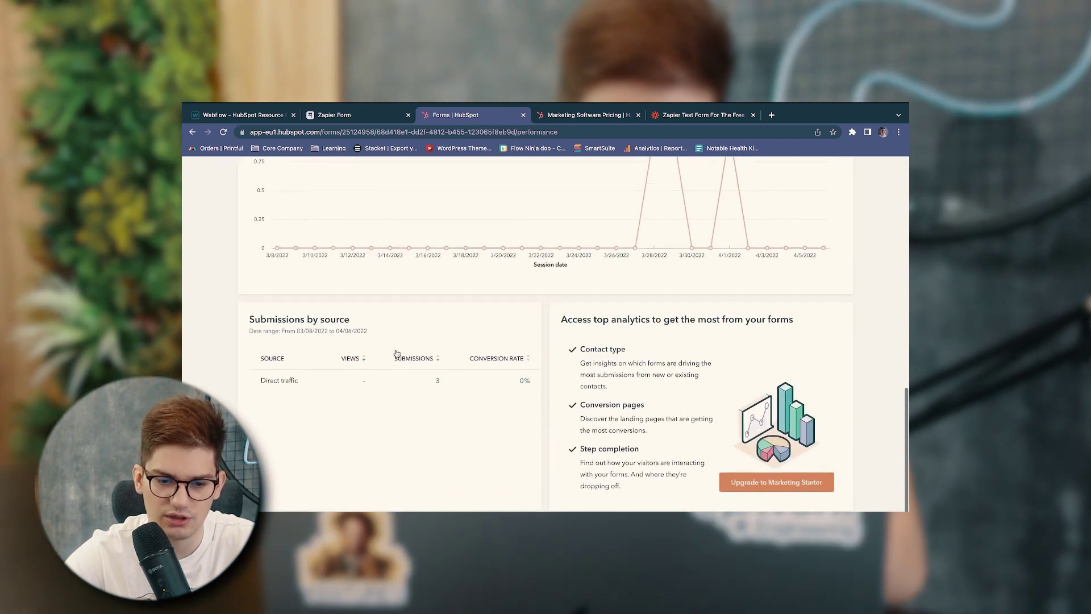
left_click(377, 402)
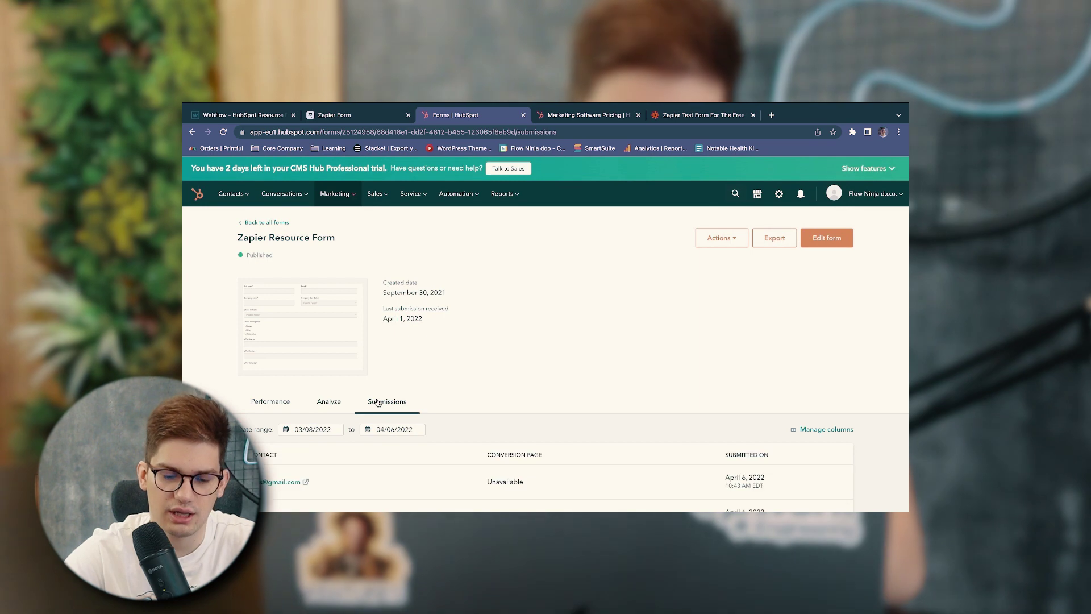
scroll(377, 401, "down", 2)
scroll(377, 402, "down", 1)
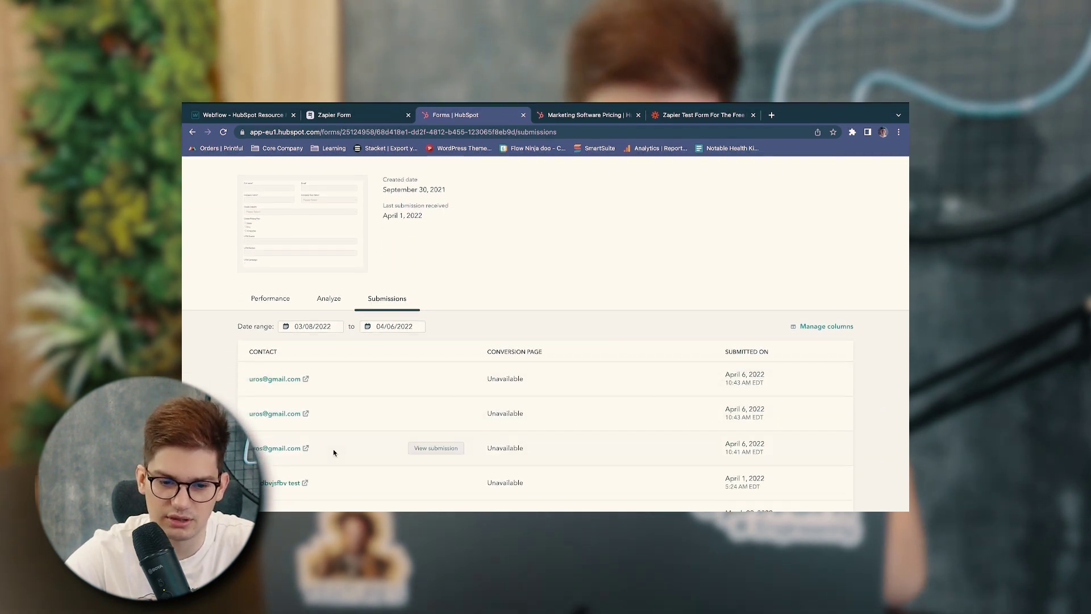
scroll(273, 379, "down", 1)
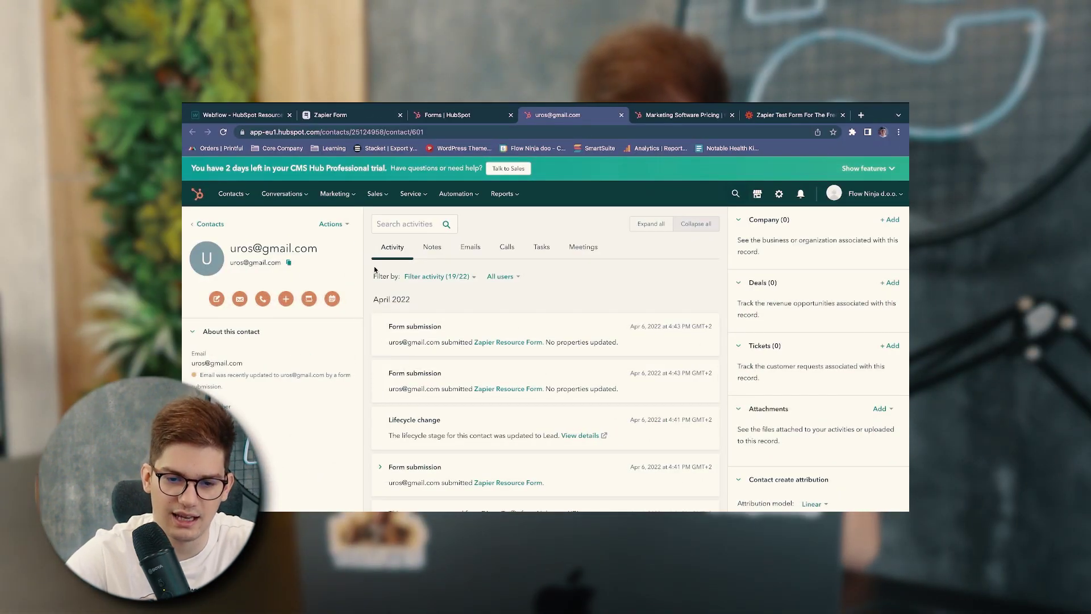
left_click(466, 116)
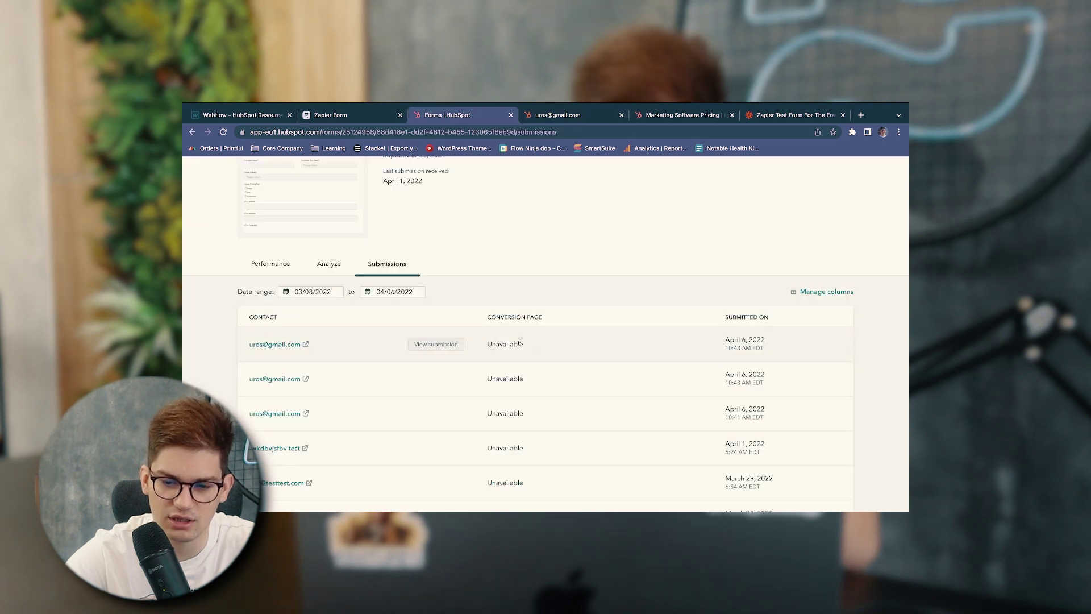
left_click(435, 343)
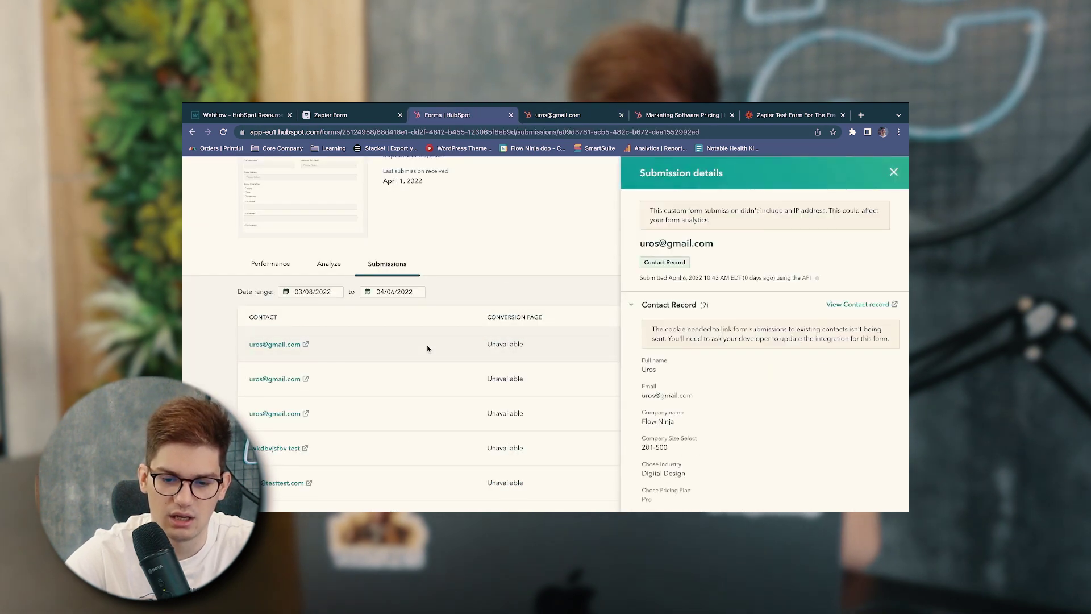
scroll(690, 381, "down", 5)
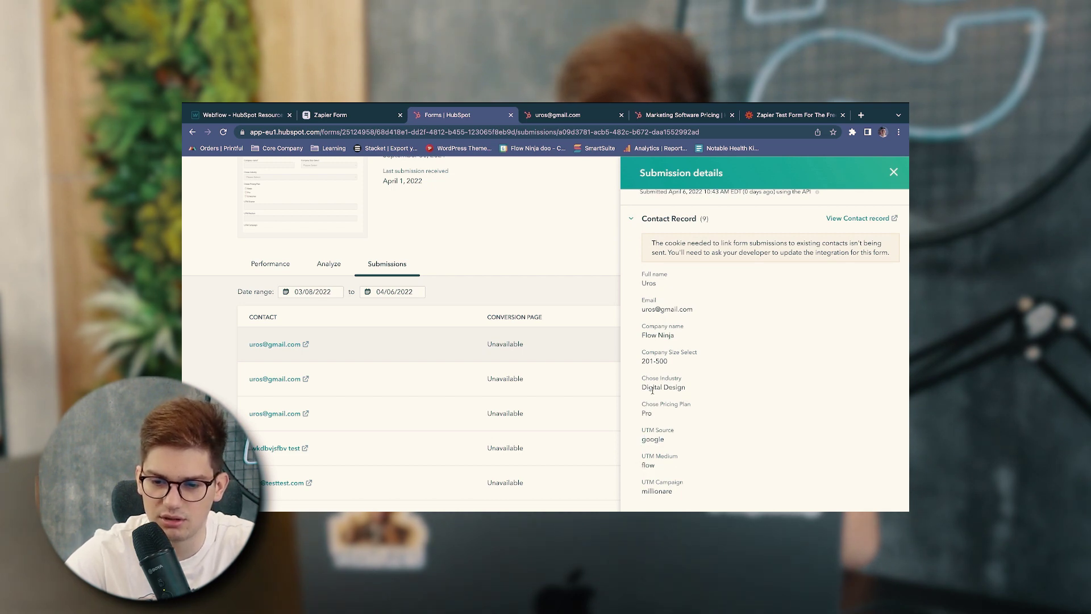
double_click(654, 370)
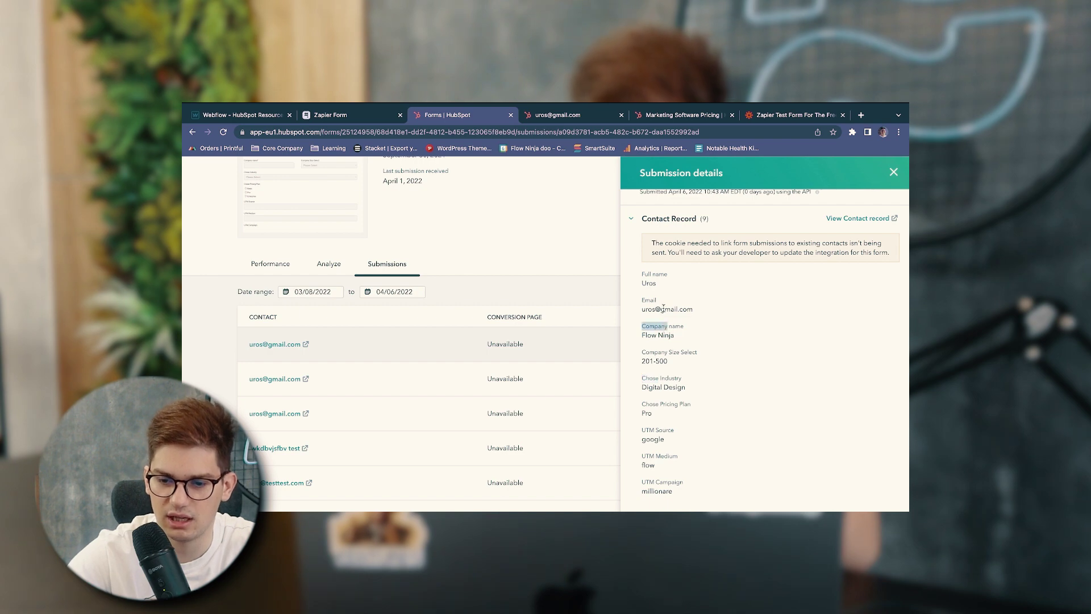
scroll(664, 351, "up", 3)
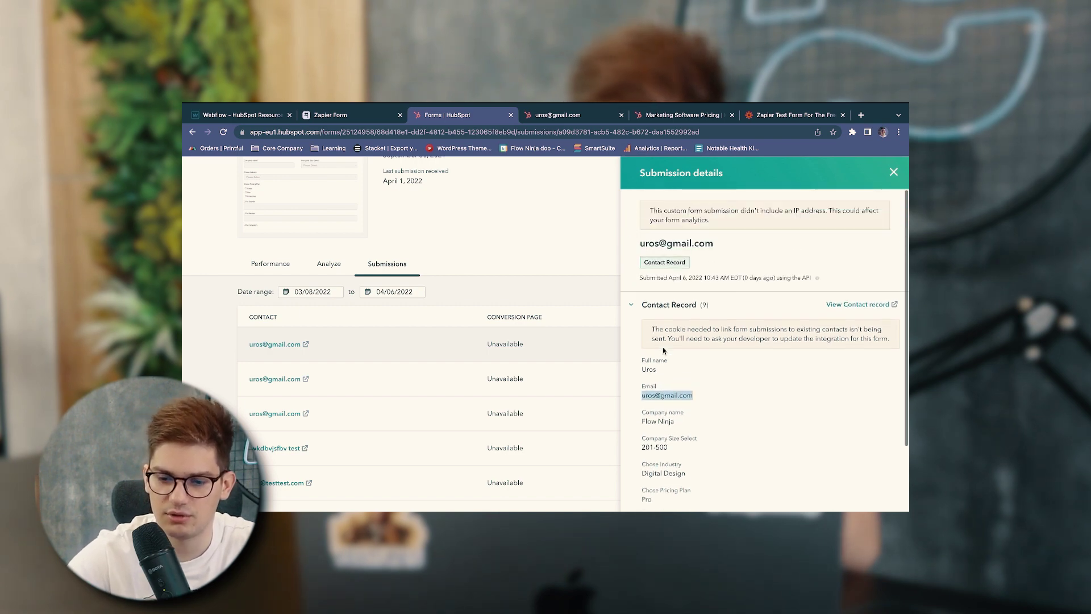
left_click(895, 172)
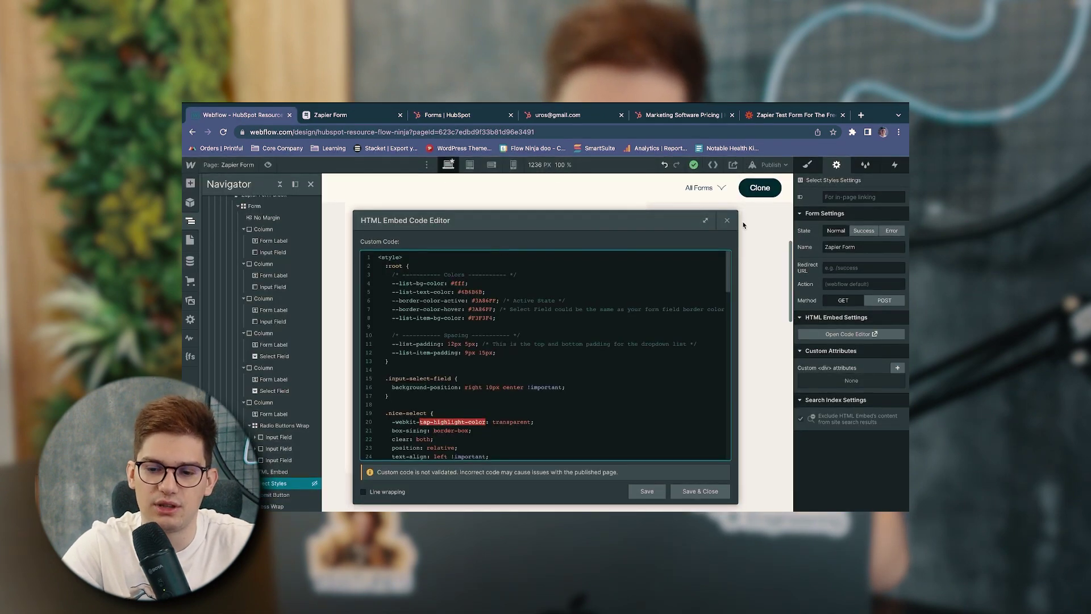
Close the HTML embed editor, select the Sign up form, and dismiss Publish options unpublished
left_click(727, 221)
left_click(550, 230)
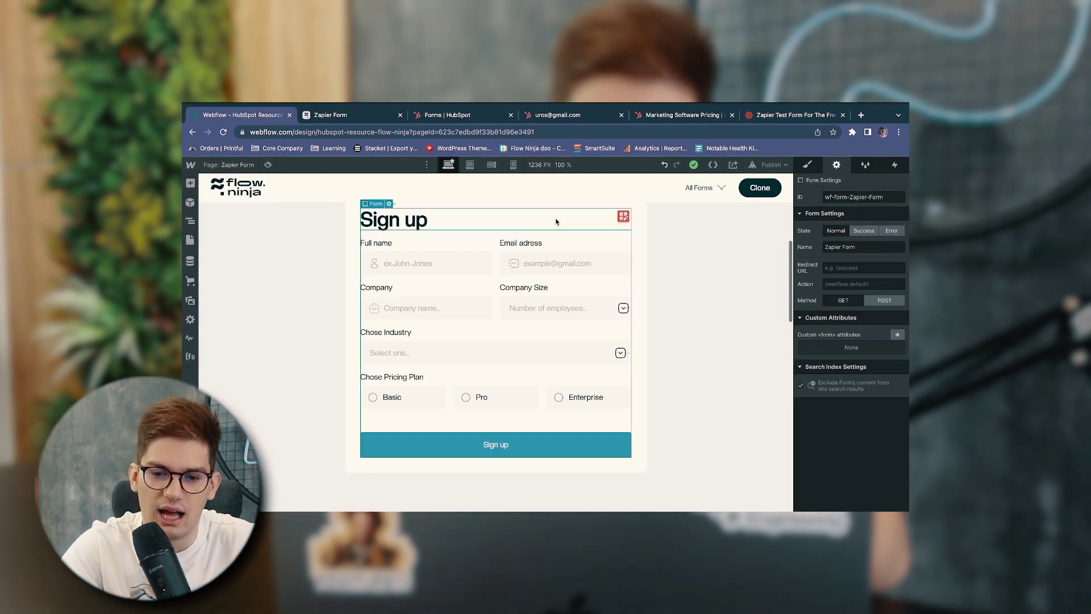
left_click(772, 164)
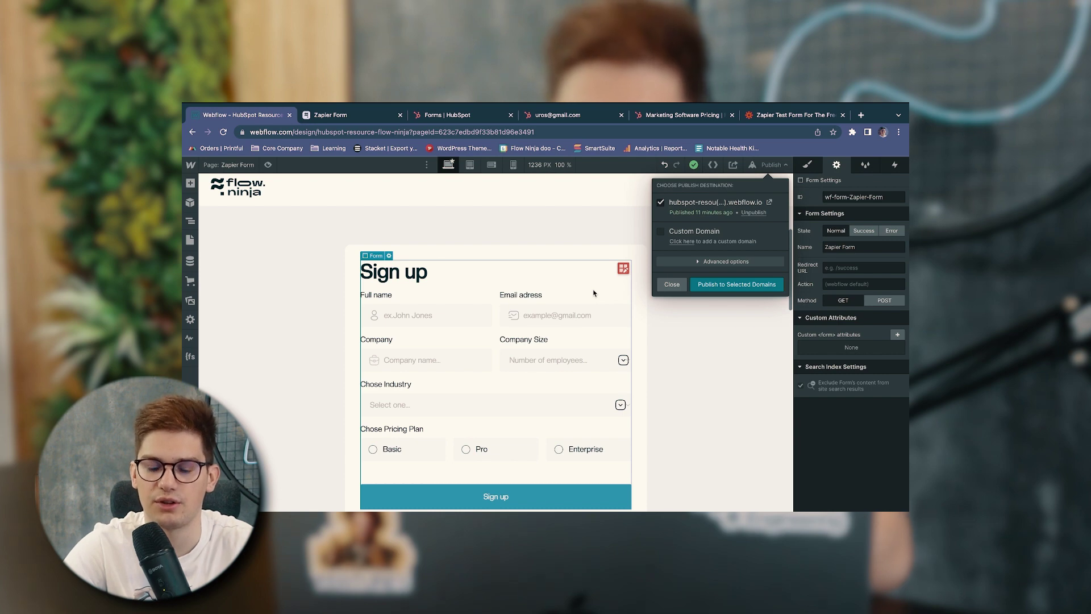
left_click(592, 261)
left_click(592, 259)
scroll(591, 256, "up", 1)
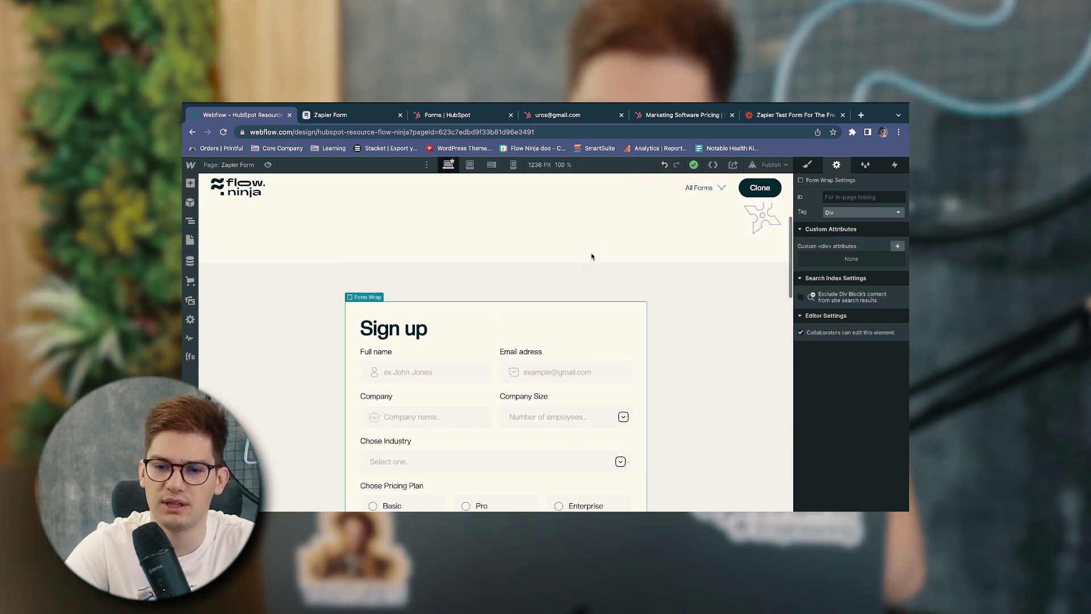
scroll(591, 256, "up", 3)
left_click(534, 298)
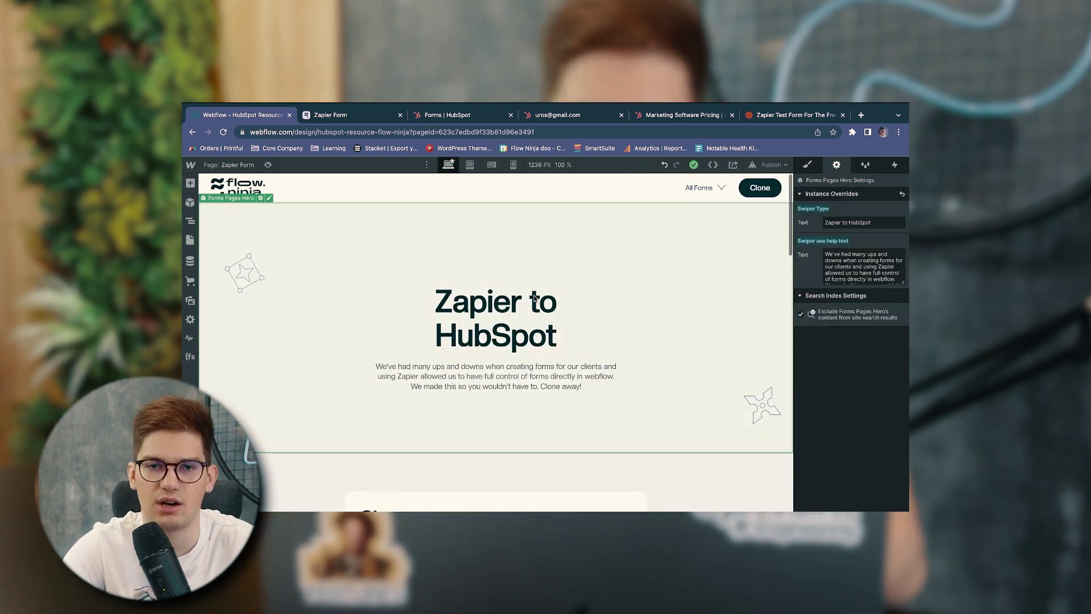